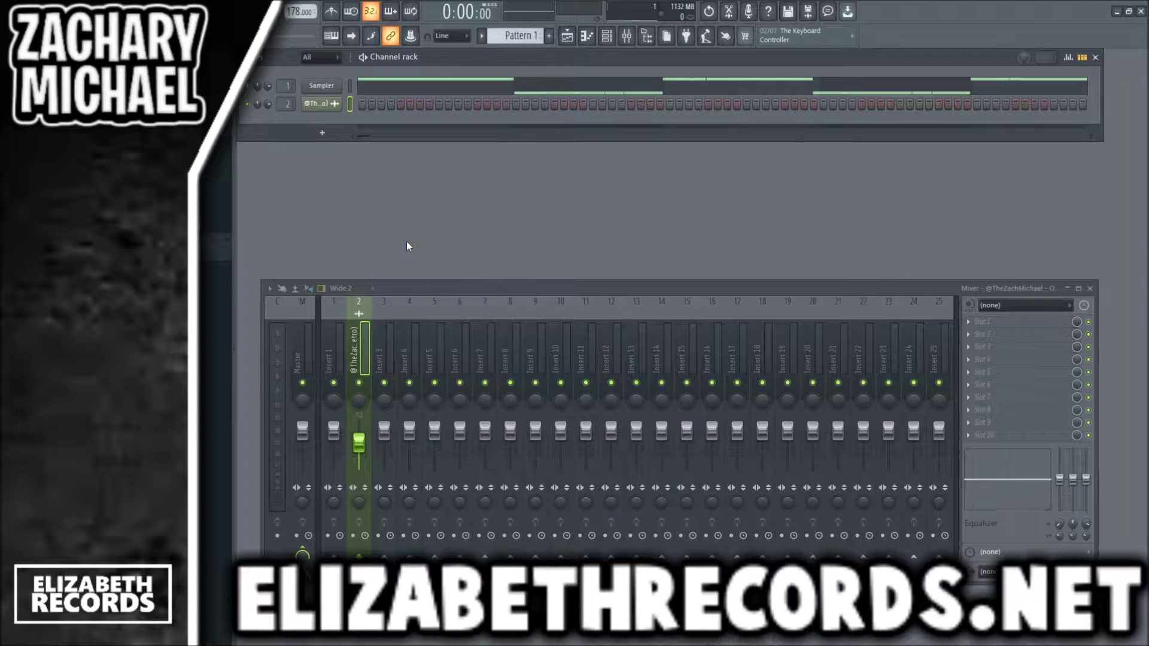
Open the playlist, clear its time selection, and examine the arrangement of the melody and Pattern 1 clips
left_click(566, 37)
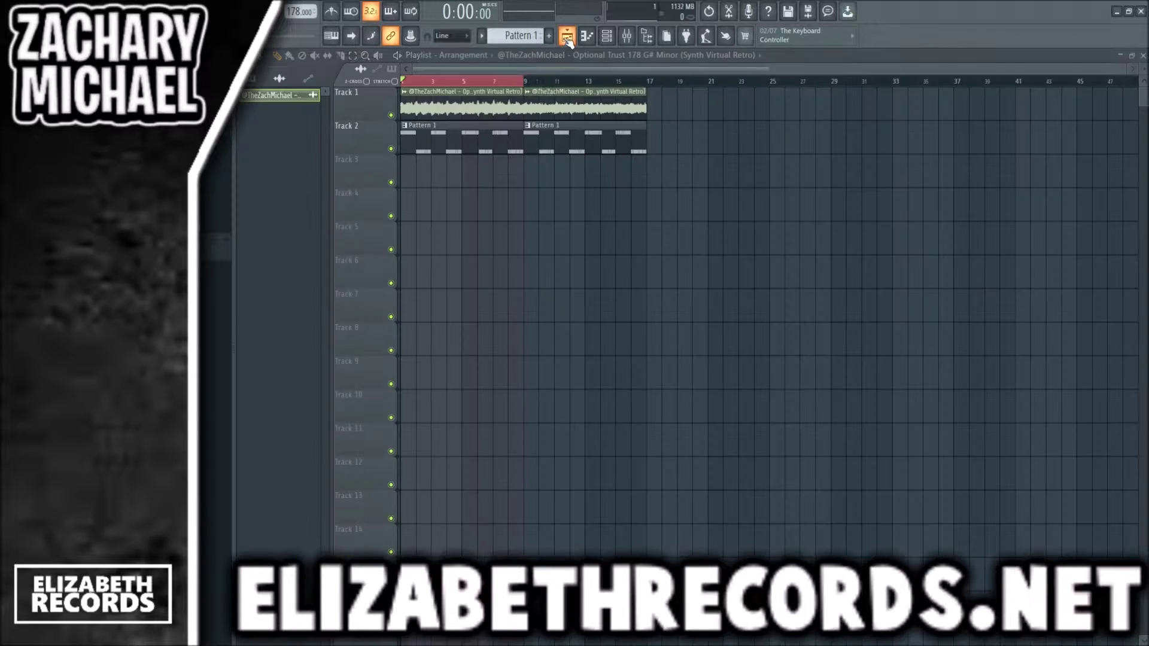
double_click(405, 82)
scroll(481, 194, "up", 4)
scroll(505, 177, "down", 2)
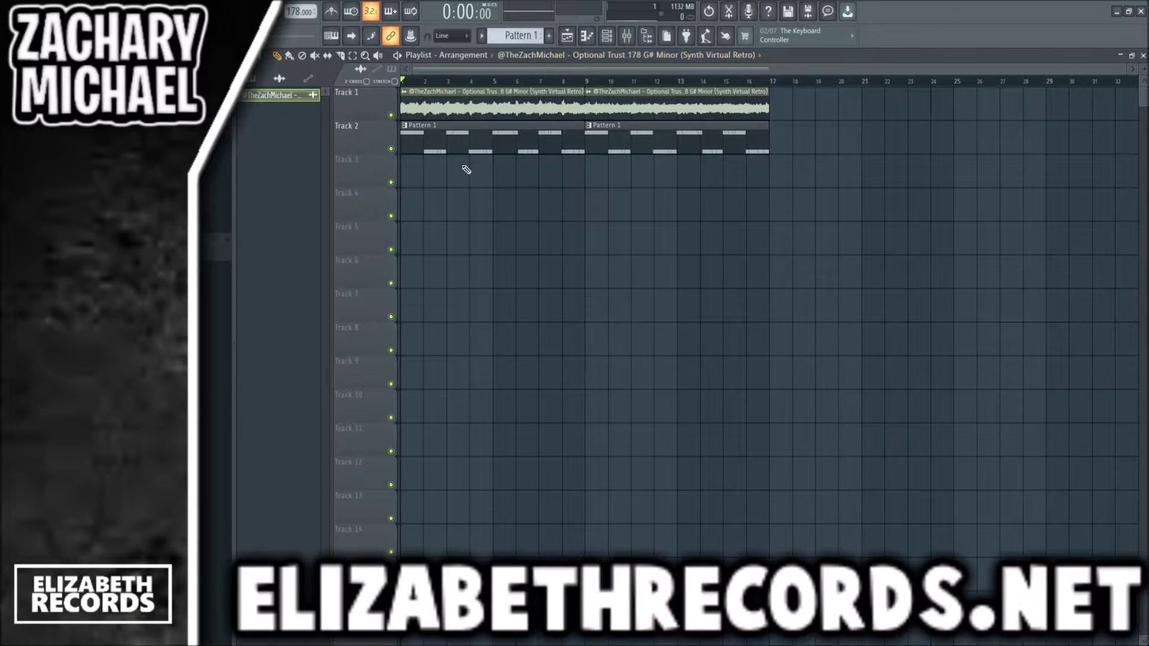
scroll(478, 180, "up", 3)
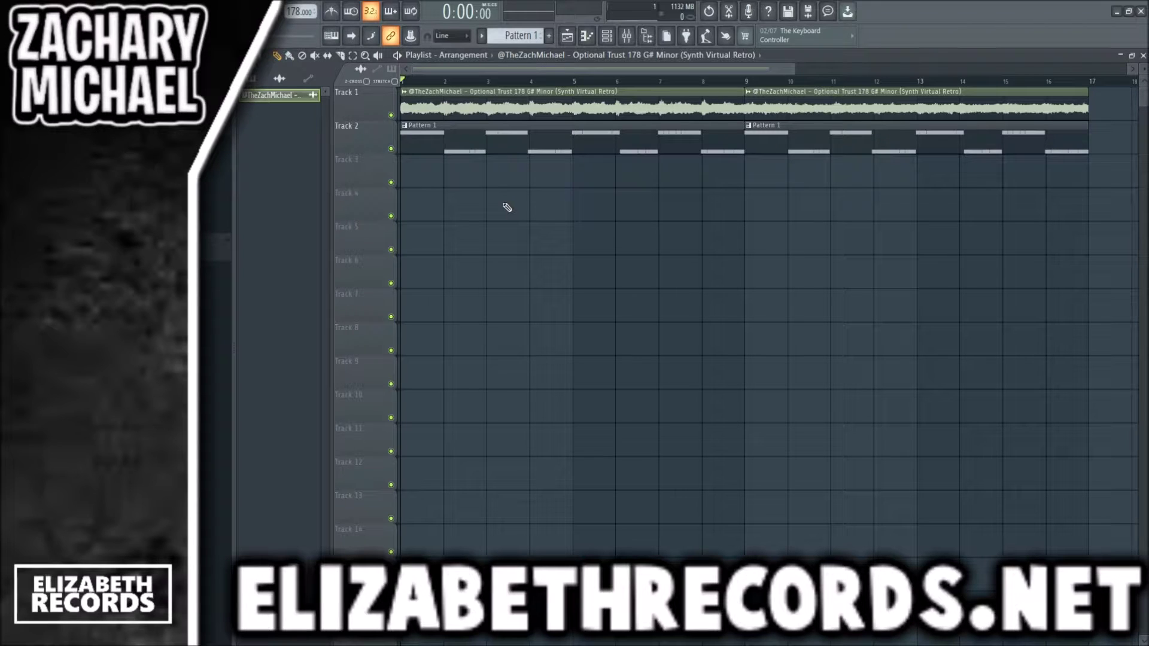
scroll(508, 209, "down", 3)
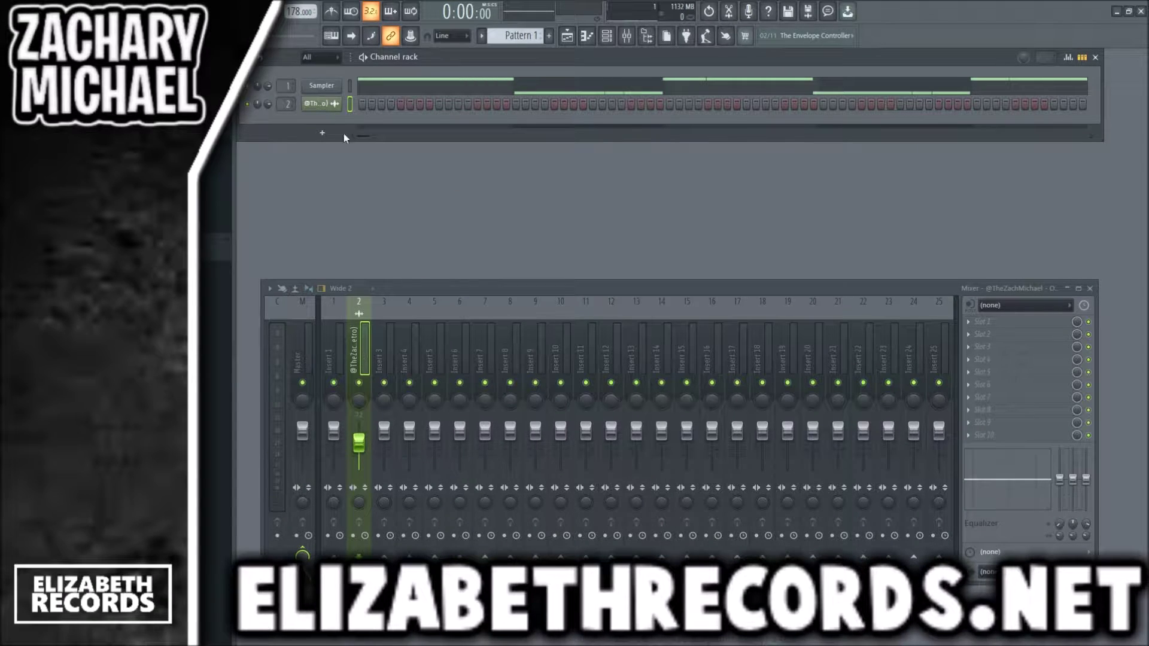
Cut the melody mixer track's low EQ band and add the Yellow Flower Clap sample on mixer track 3
left_click(359, 85)
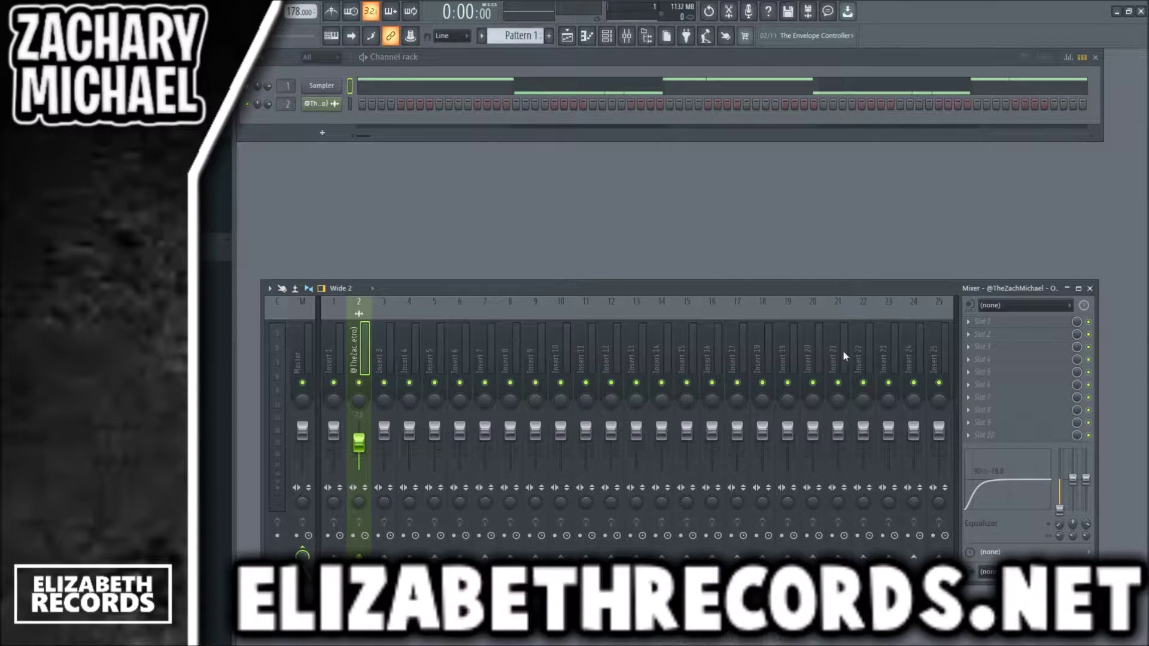
left_click_drag(308, 122, 310, 123)
scroll(287, 122, "up", 2)
left_click(320, 123)
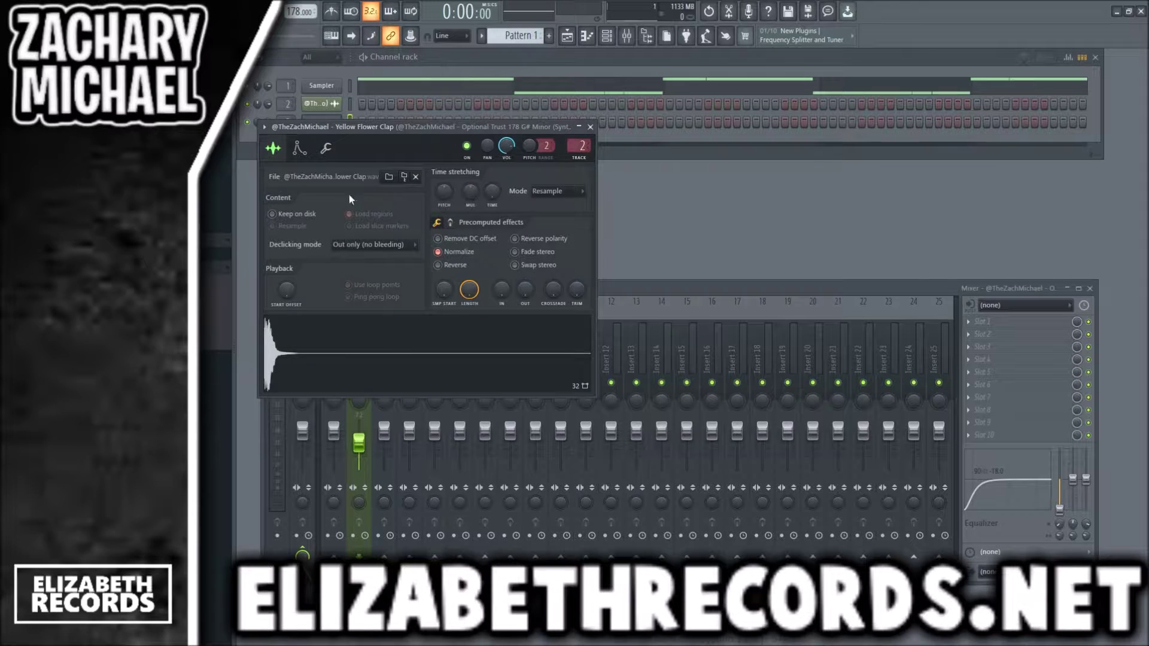
Place clap hits on steps 9 and 25 and repeat them in the piano roll through bar 8
key("Escape")
scroll(287, 122, "up", 1)
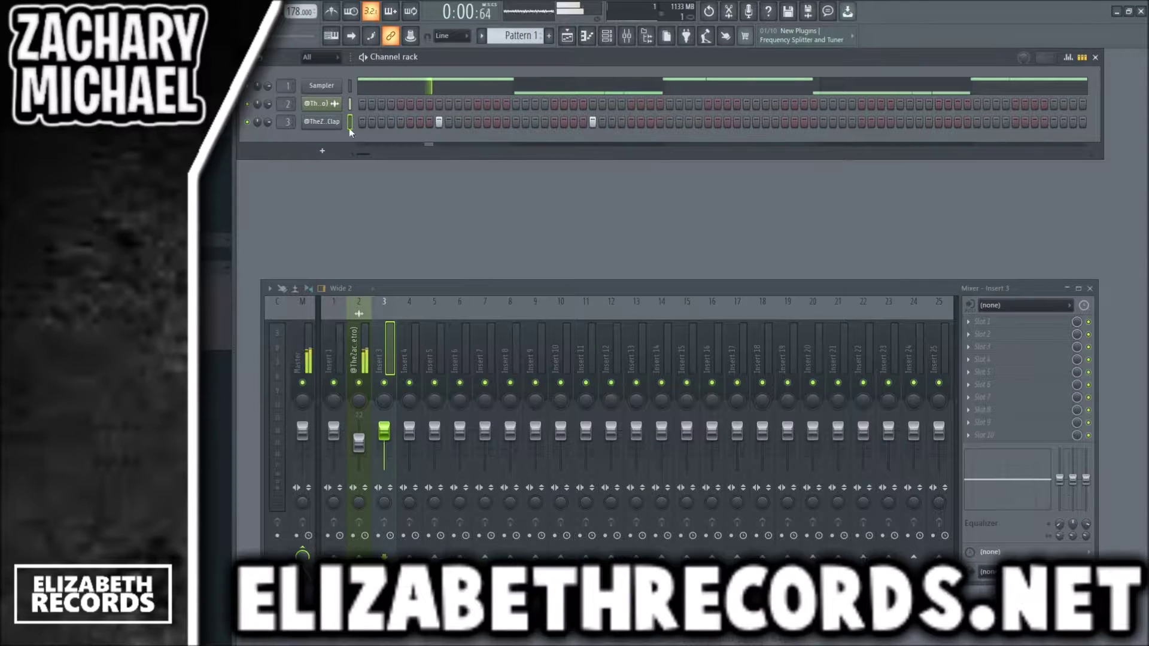
key("F7")
key("ctrl+l")
scroll(398, 417, "down", 2)
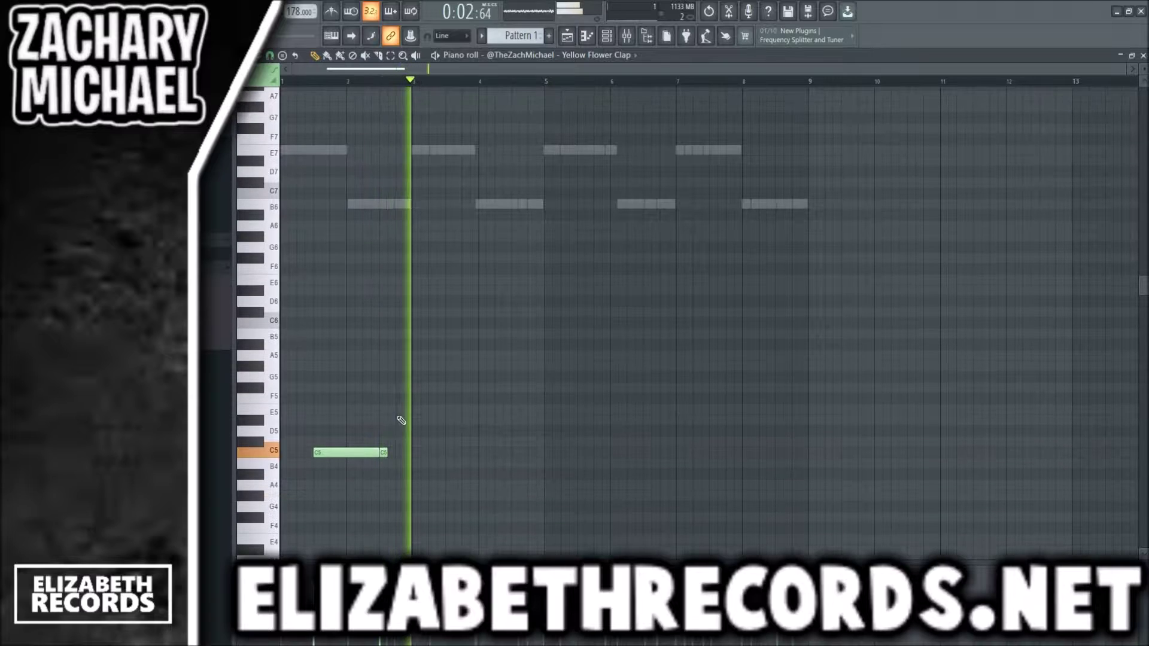
key("ctrl+b")
key("ctrl+b")
key("ctrl+b")
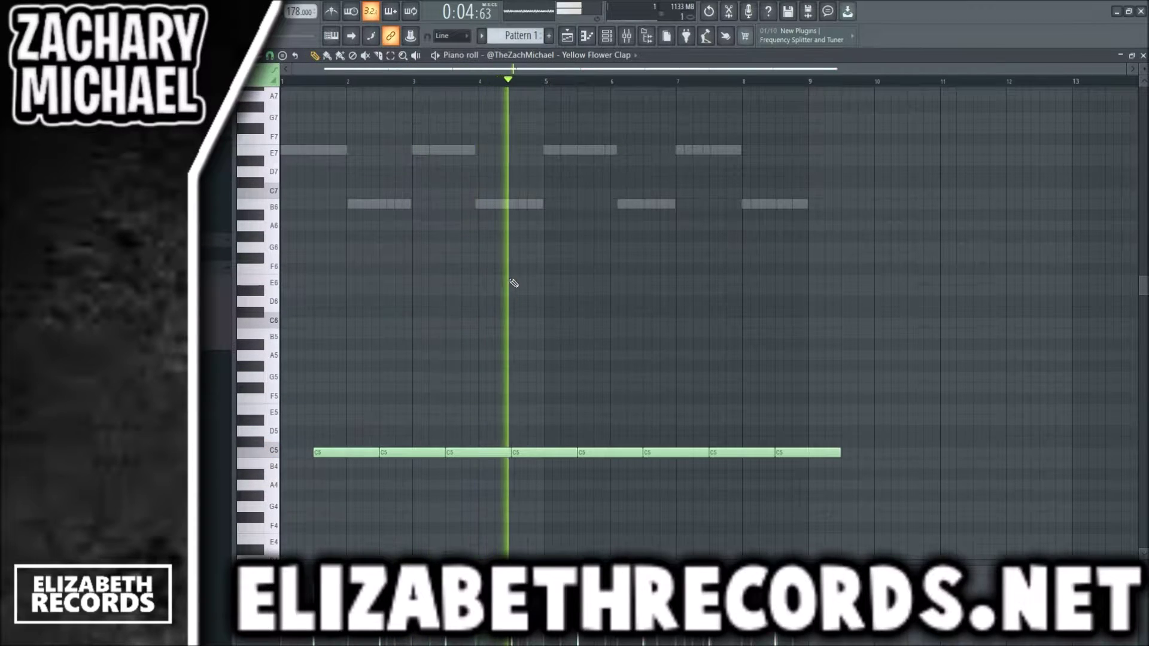
key("F7")
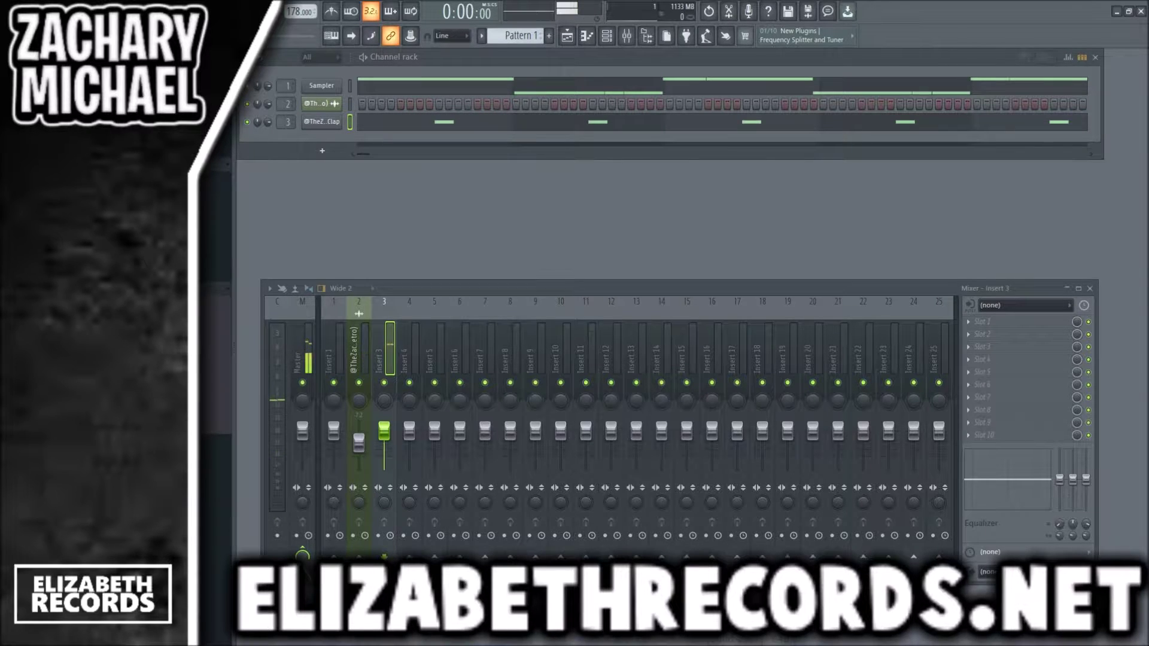
Add the Bead Snare and Teeth Rim samples as new channels routed to mixer tracks 4 and 5
left_click_drag(298, 157, 299, 158)
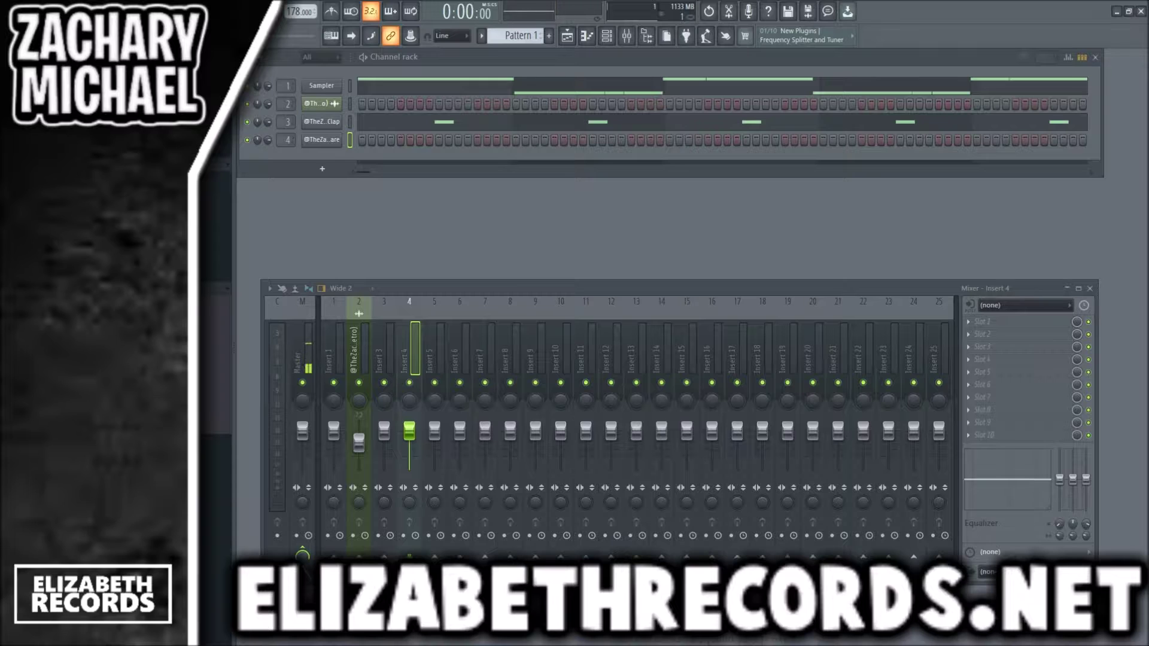
left_click_drag(320, 208, 288, 161)
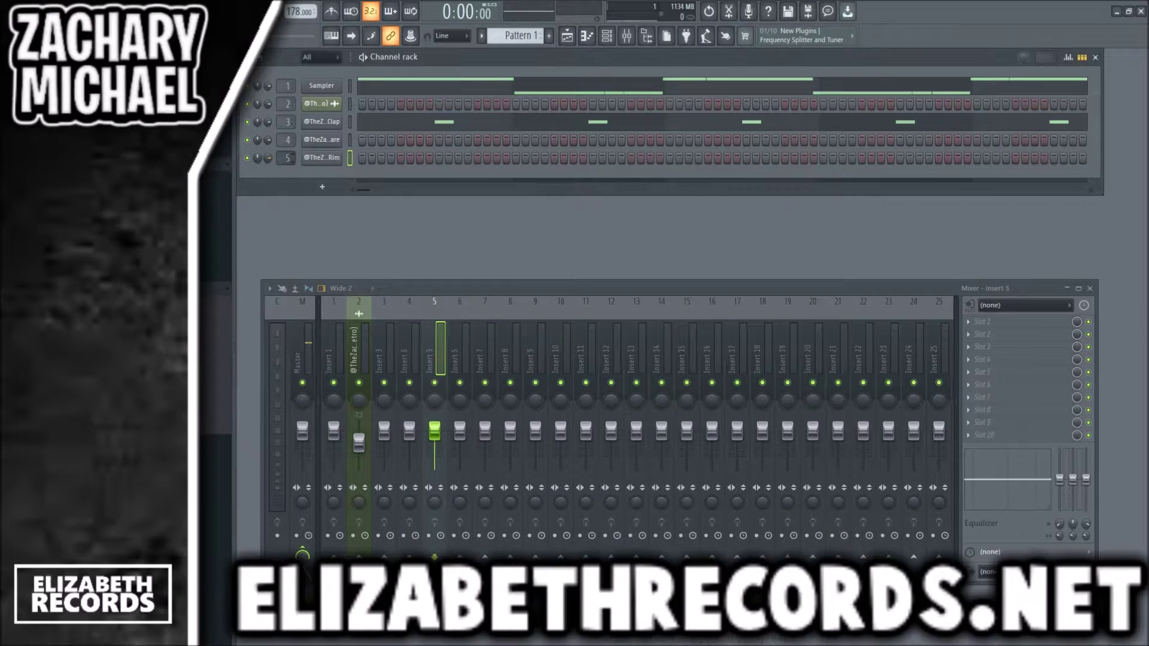
left_click(317, 158)
Place Teeth Rim hits on steps 15 and 19 and copy the four-bar pattern to bar 5 in the piano roll
left_click(621, 158)
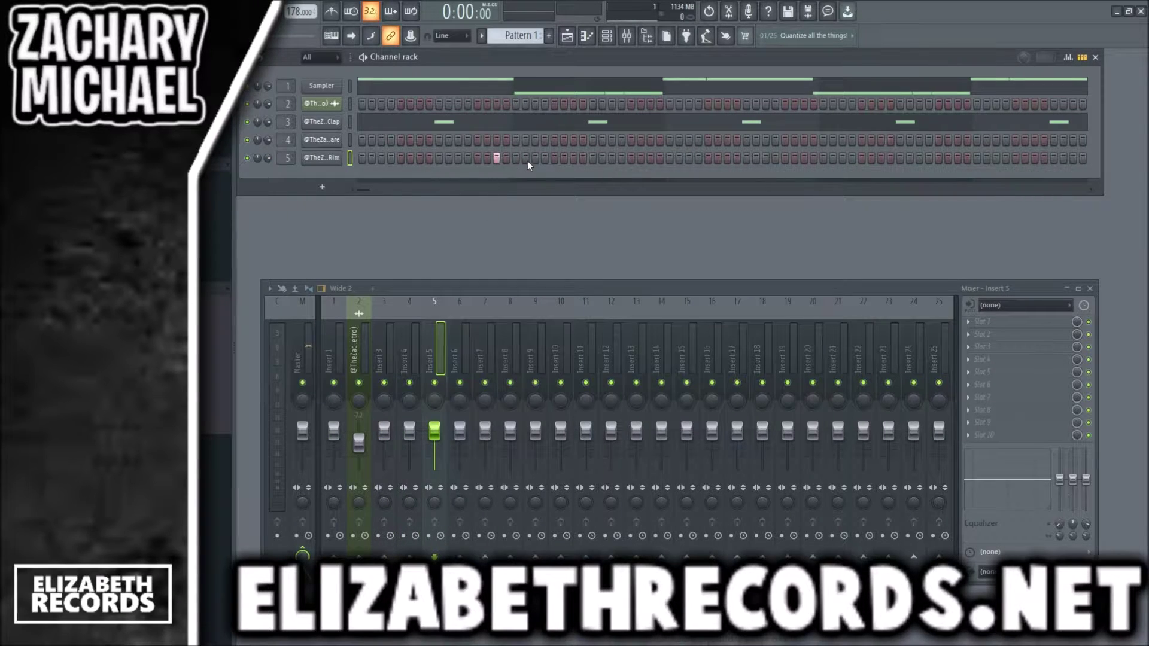
right_click(335, 163)
left_click(359, 171)
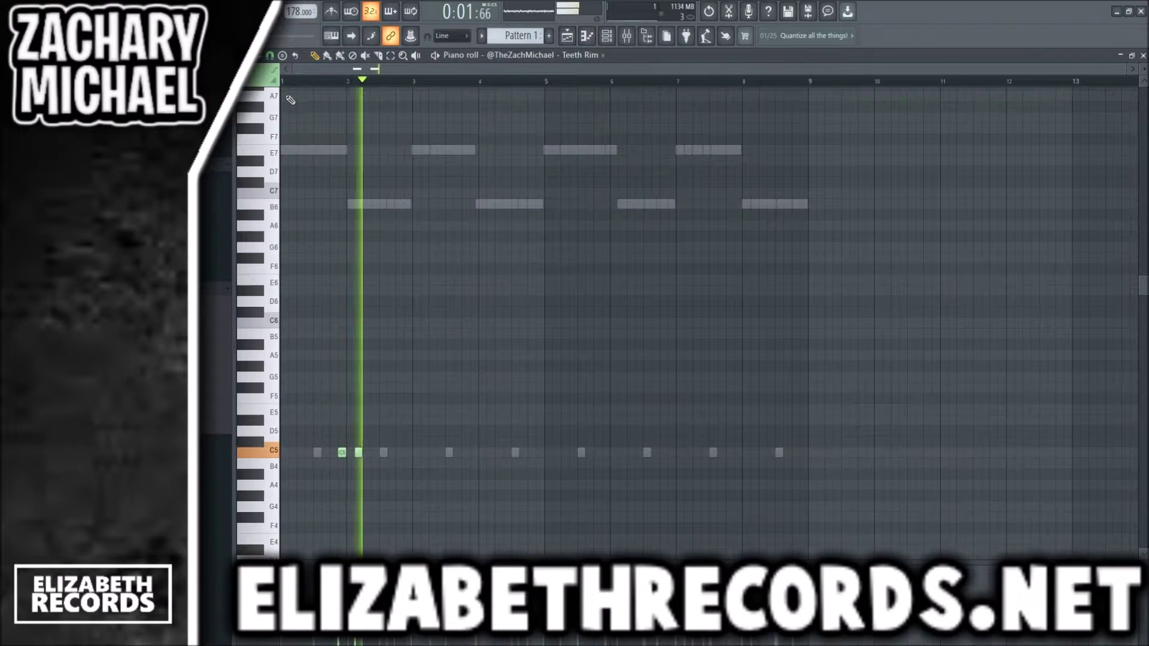
key("space")
left_click_drag(286, 82, 546, 89)
key("ctrl+b")
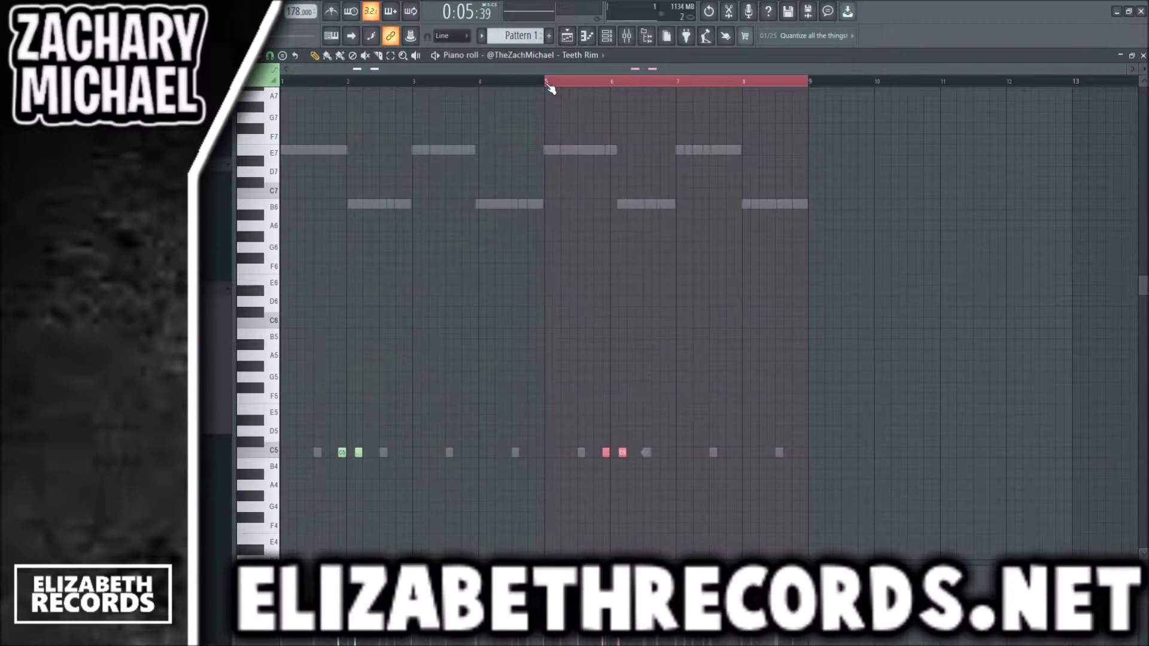
key("ctrl+d")
key("Escape")
Open the Bead Snare channel in the piano roll and draw a C5 note across the start of bar 3
right_click(331, 144)
left_click(355, 152)
key("space")
left_click(409, 453)
key("space")
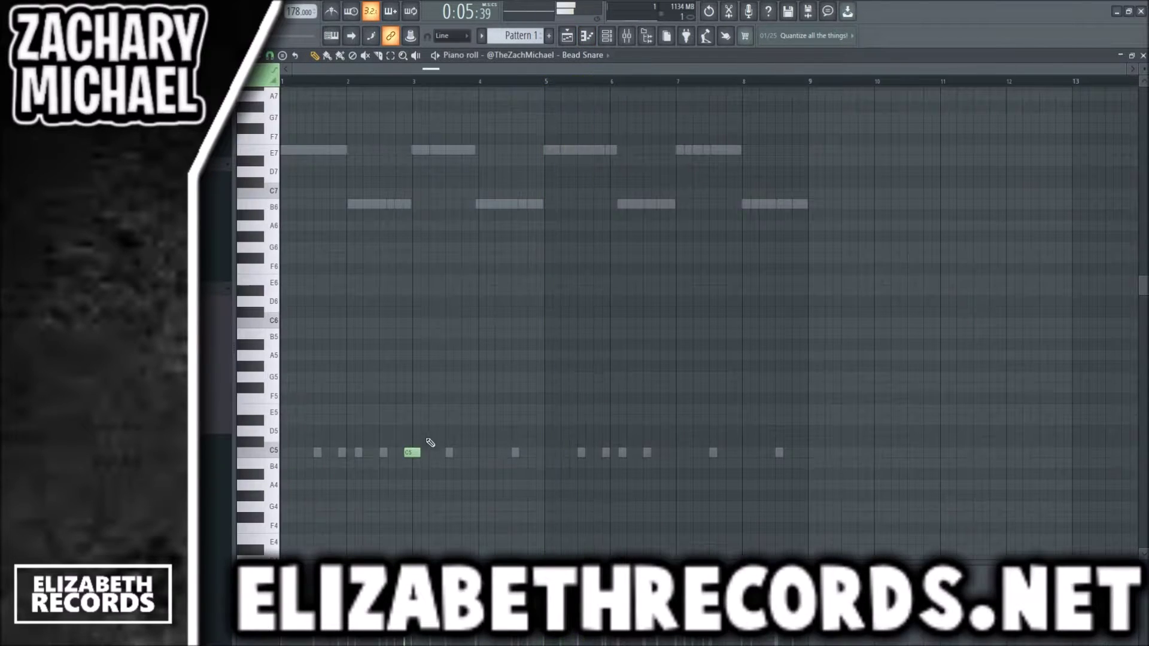
Shorten the Bead Snare note and move it to the fourth beat of bar 2
key("space")
key("ctrl+a")
key("ctrl+d")
key("space")
key("space")
key("ctrl+a")
scroll(377, 419, "up", 1)
key("ctrl+d")
left_click_drag(407, 484, 399, 485)
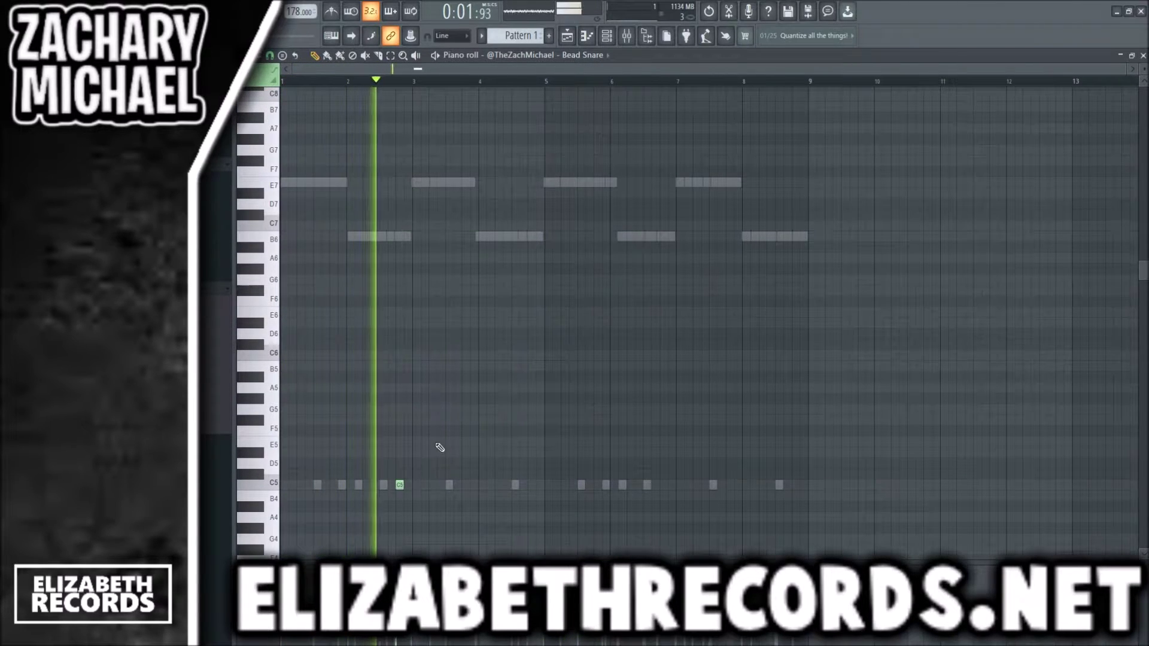
Add two consecutive C5 Bead Snare hits on the last beat of bar 4
scroll(446, 446, "down", 1)
left_click(532, 453)
left_click(540, 453)
Duplicate the Bead Snare pattern so the same hits fall at the ends of bars 6 and 8
key("ctrl+b")
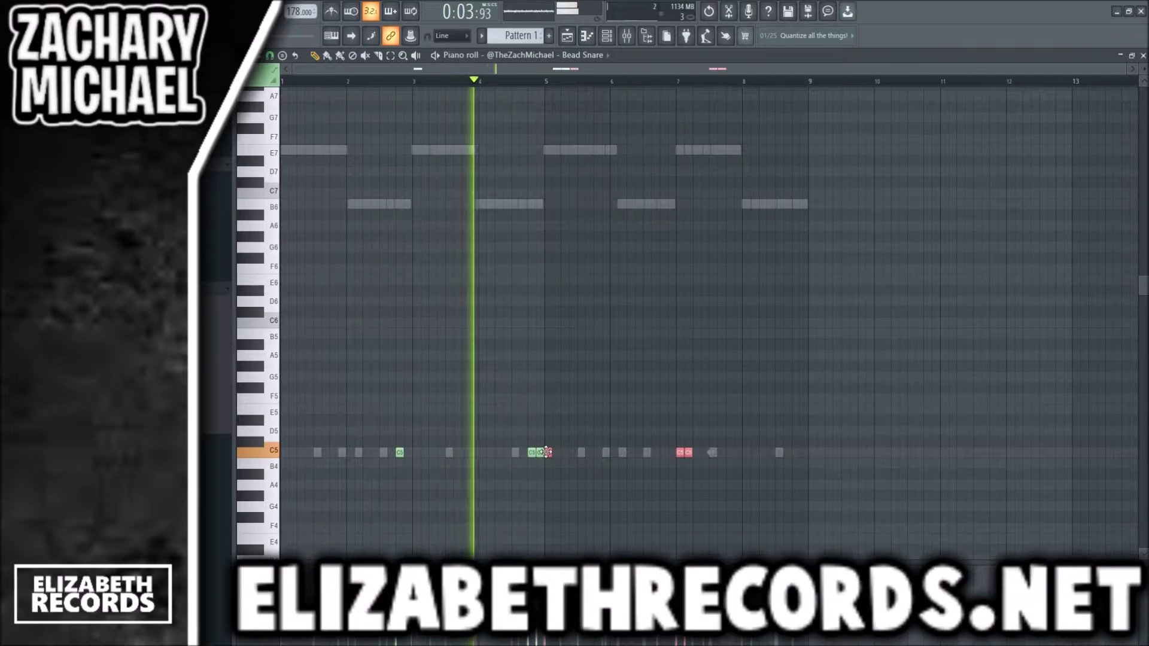
left_click_drag(548, 453, 662, 453)
key("ctrl+d")
left_click_drag(942, 496, 395, 350)
key("ctrl+d")
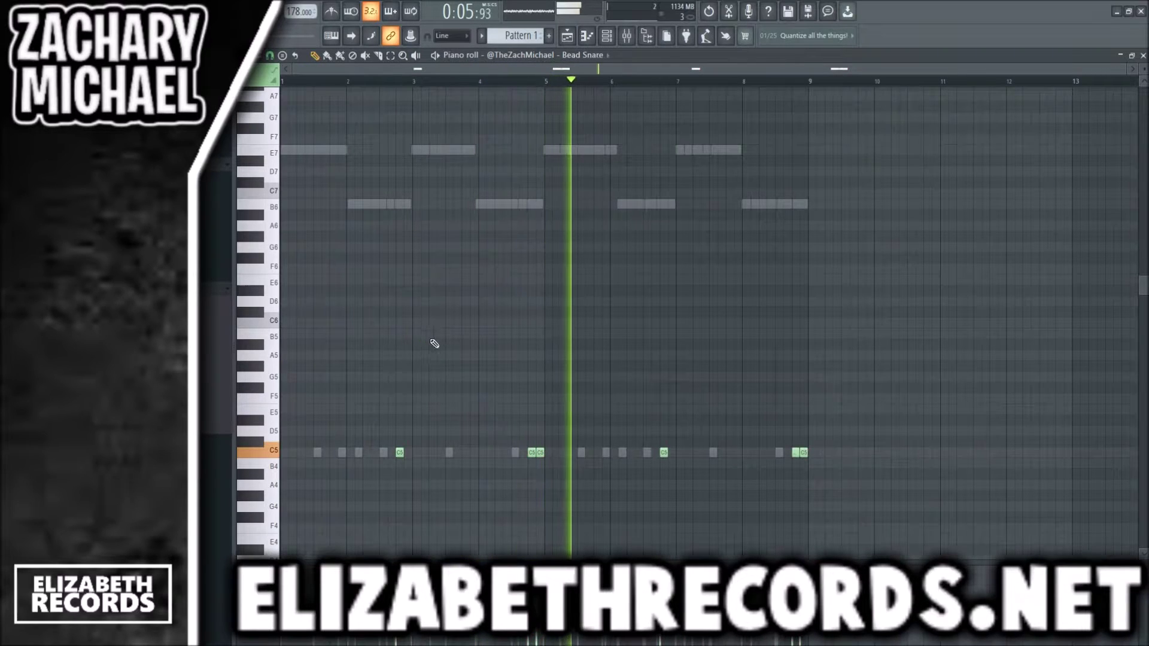
left_click_drag(917, 467, 343, 357)
key("ctrl+d")
key("F7")
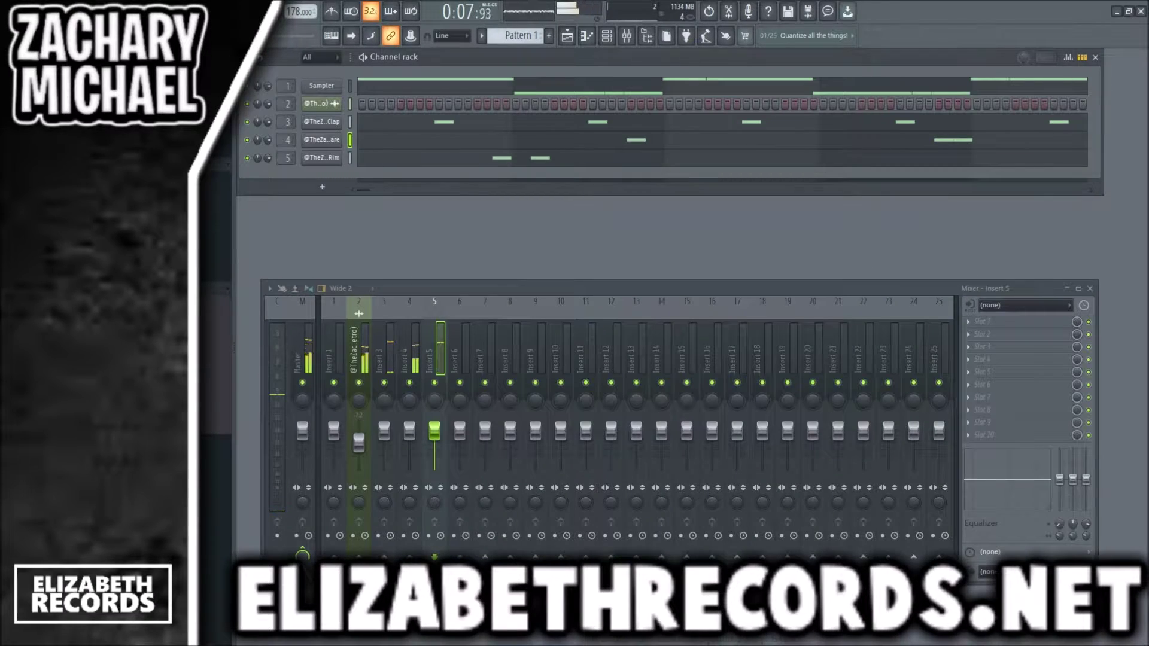
Add the Jupiter Snare sample on mixer track 6 and place a hit on step 51
left_click_drag(298, 174, 303, 176)
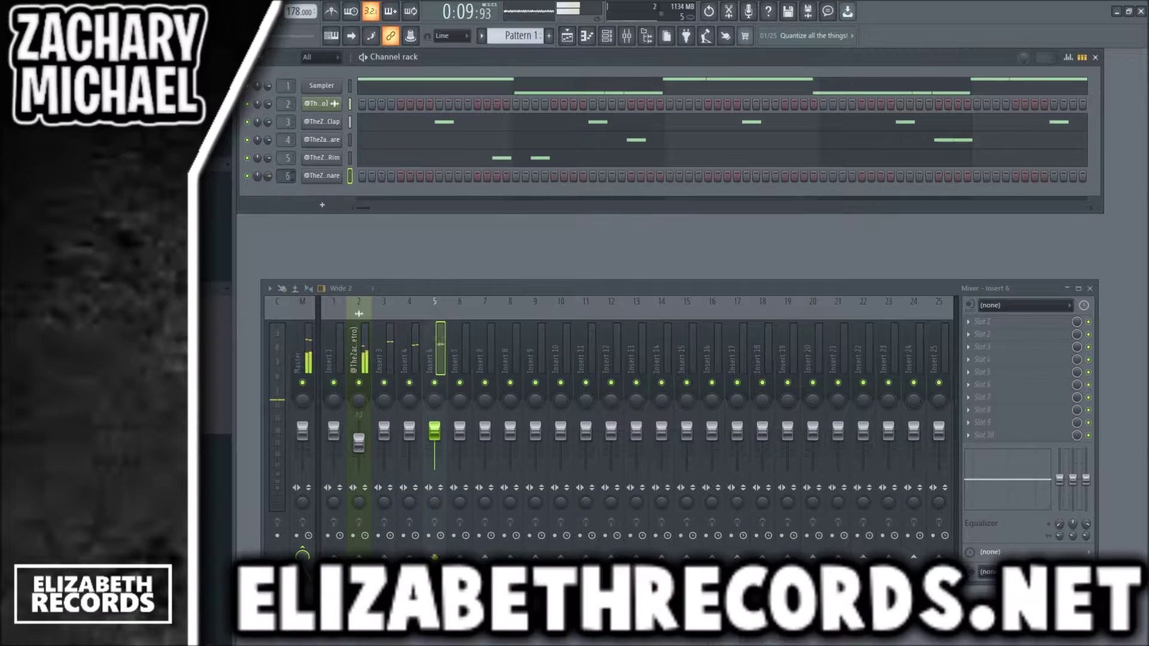
left_click(322, 176)
left_click(637, 174)
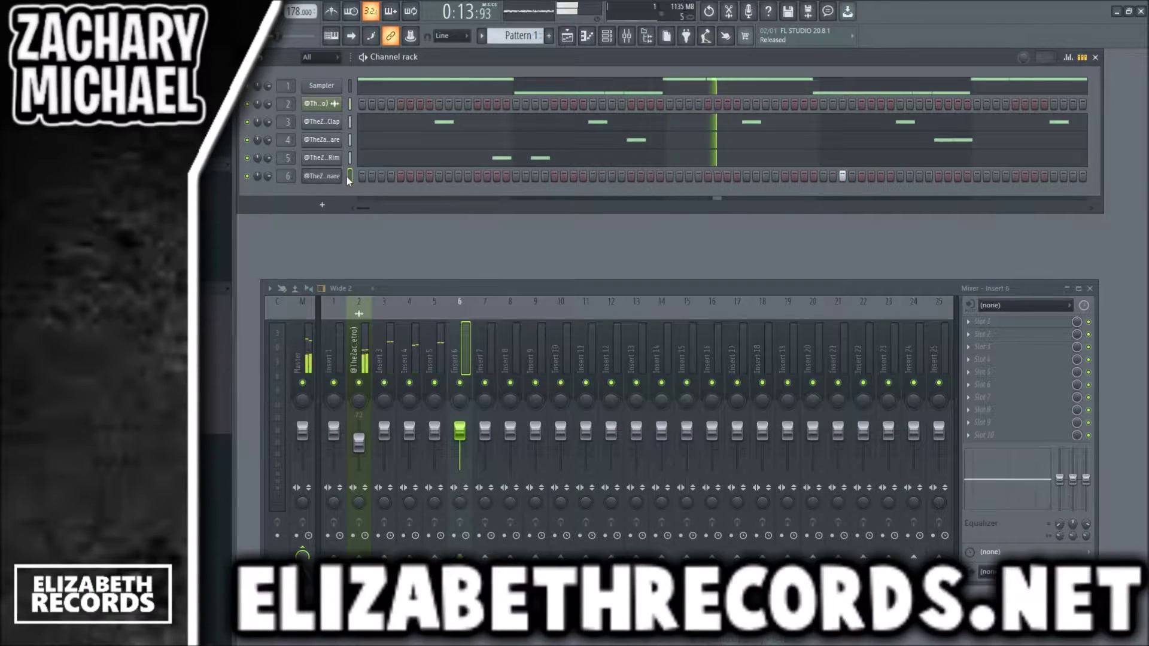
Copy the first four bars of the Jupiter Snare pattern to bars 5 through 8 in the piano roll
key("F7")
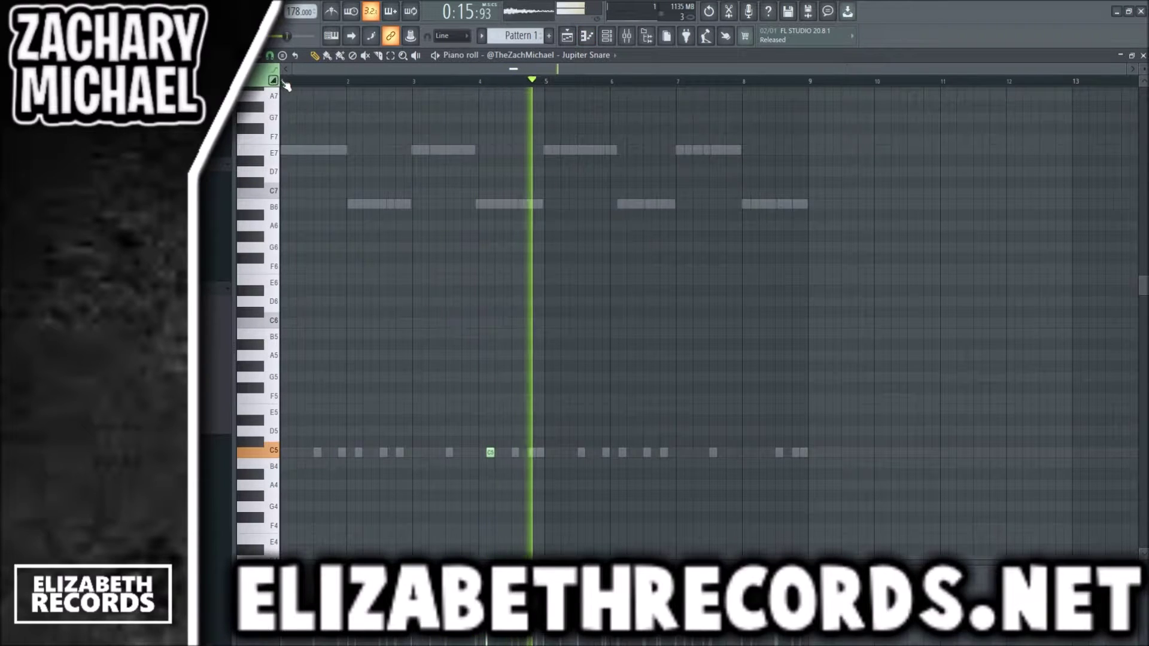
key("space")
left_click_drag(286, 84, 528, 84)
key("ctrl+b")
key("ctrl+d")
key("F7")
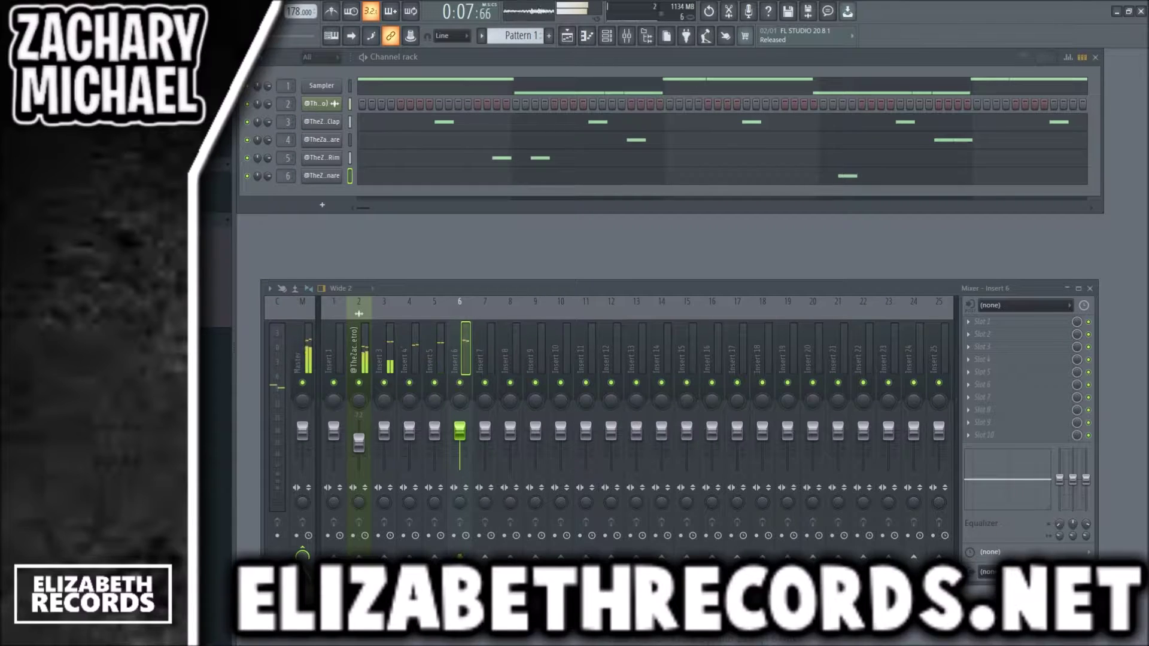
Add the Taylor HiHat sample on mixer track 7 with a hit on every second step
left_click_drag(197, 239, 383, 210)
right_click(322, 193)
left_click(359, 317)
left_click_drag(291, 194, 292, 187)
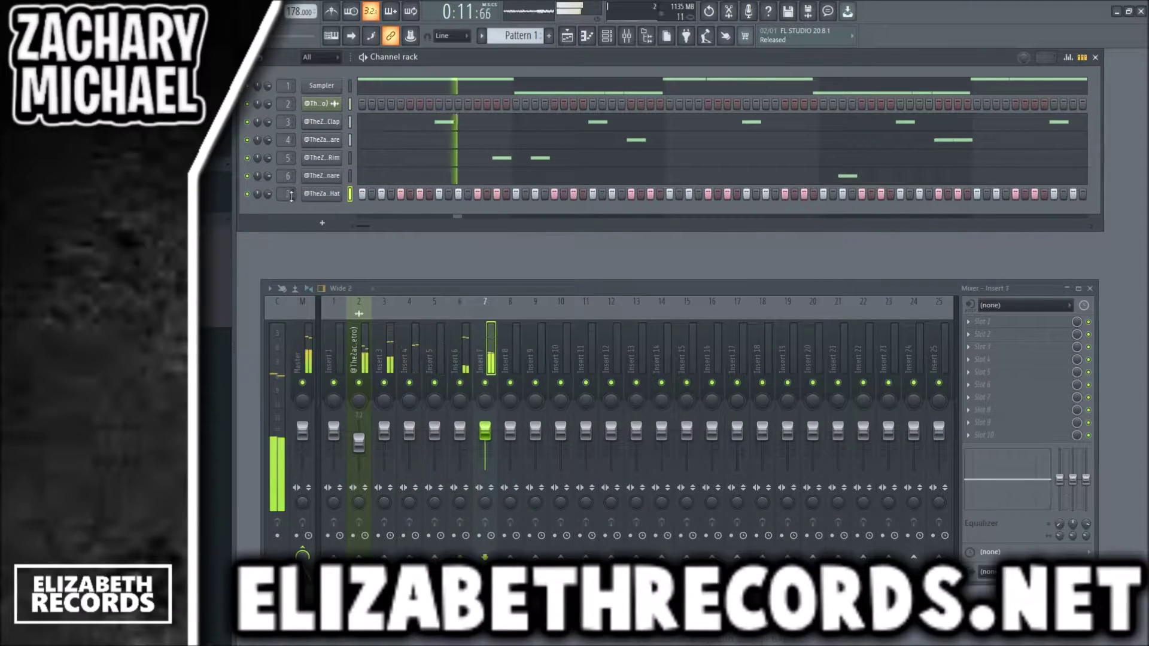
left_click(322, 194)
left_click(319, 194)
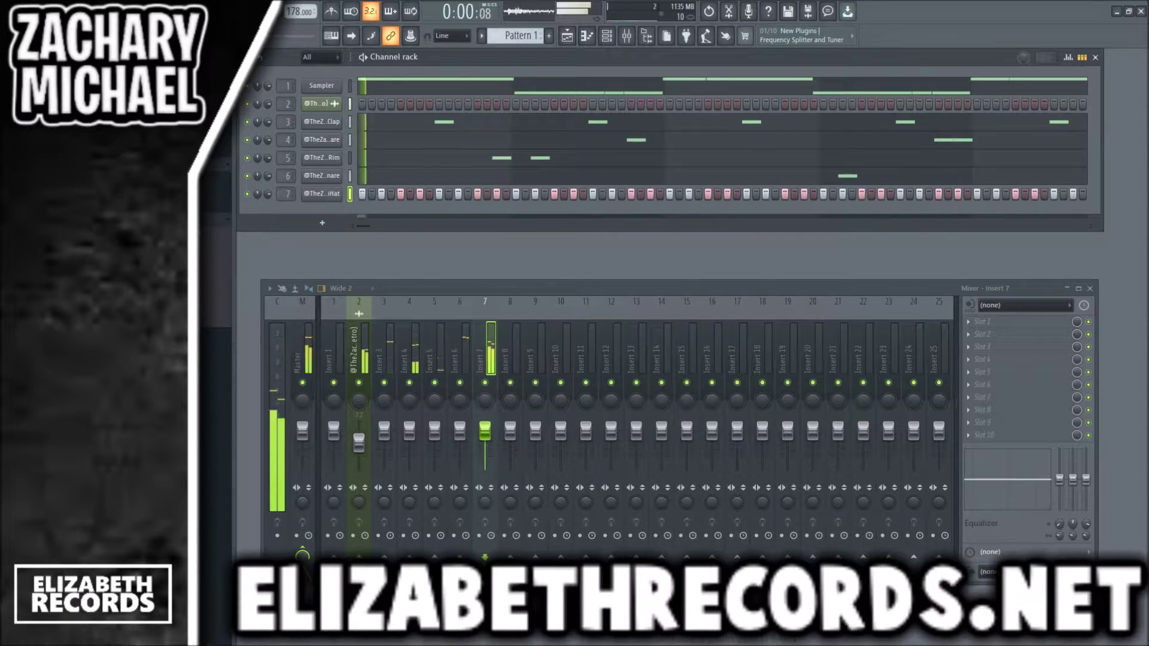
Send the hi-hat pattern to the piano roll and lengthen its C5 notes to join end to end across eight bars
right_click(322, 198)
left_click(417, 213)
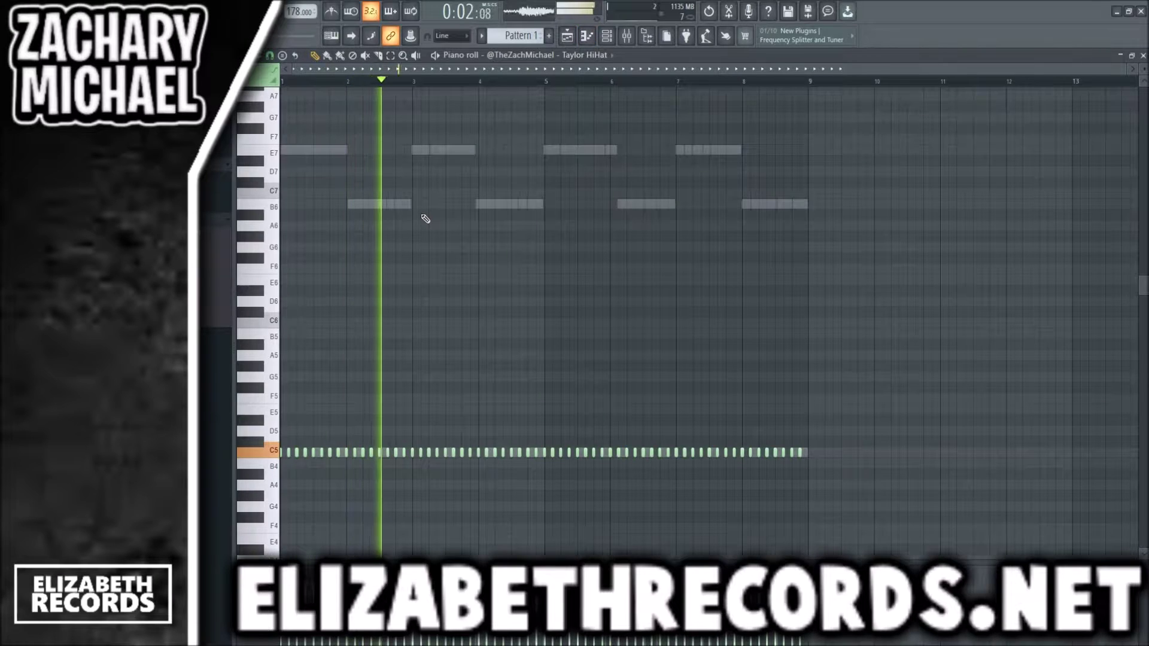
scroll(778, 335, "down", 3)
left_click_drag(870, 377, 555, 305)
key("Delete")
key("ctrl+b")
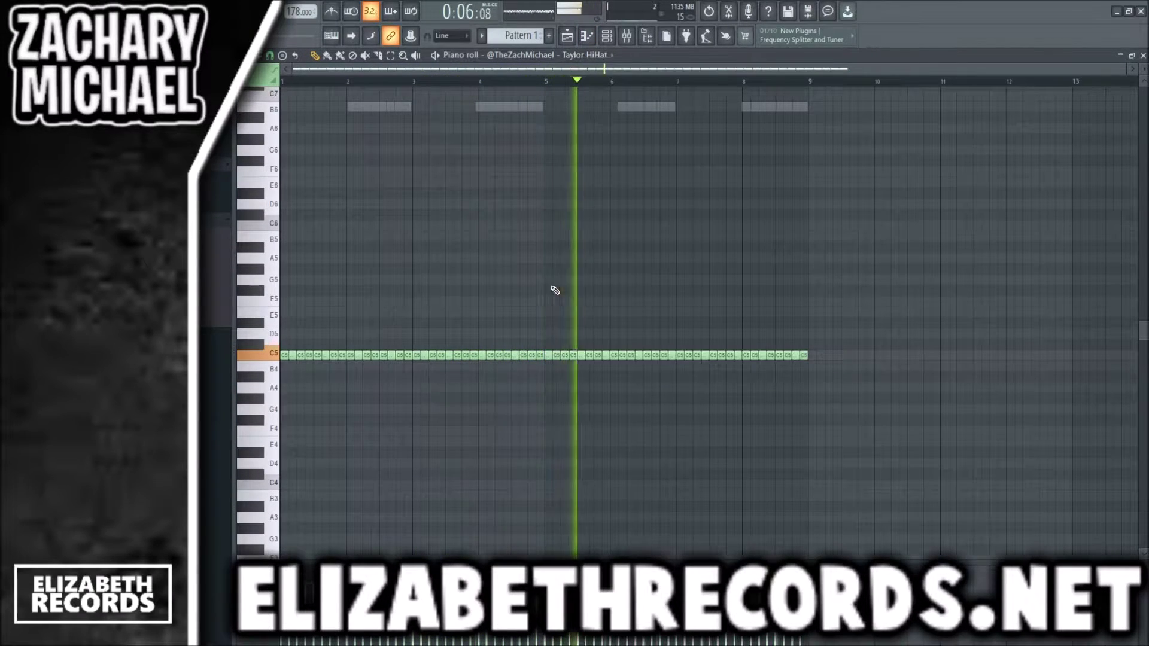
Chop the hi-hat note on the fourth beat of bar 1 into a fast roll
key("space")
key("space")
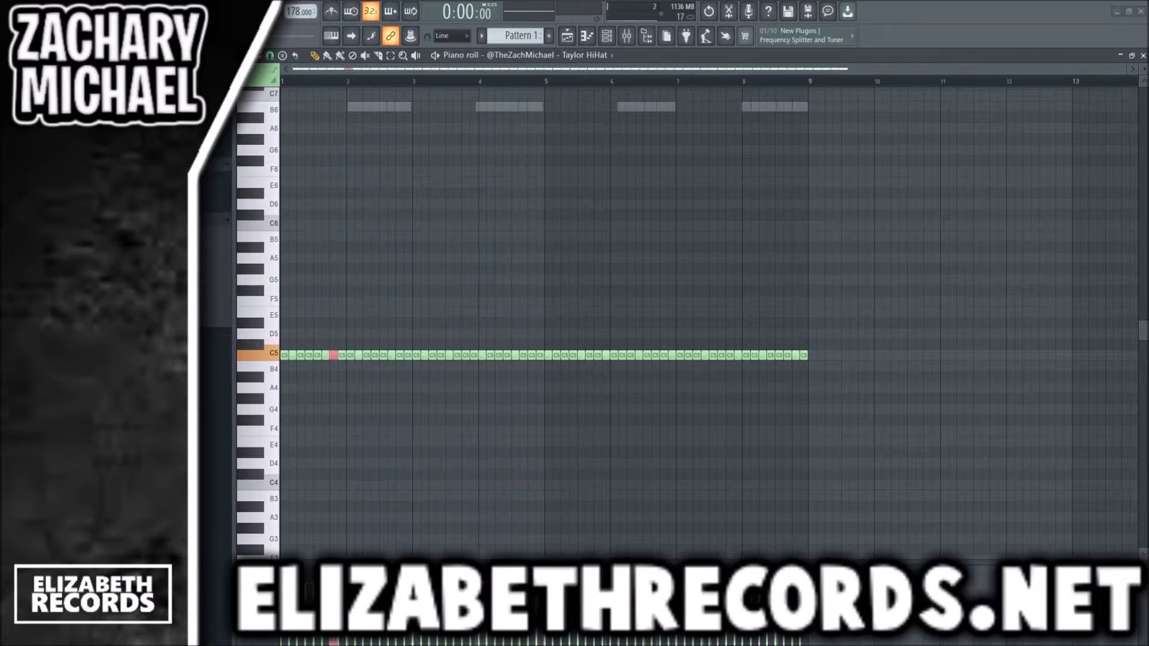
scroll(472, 359, "up", 4)
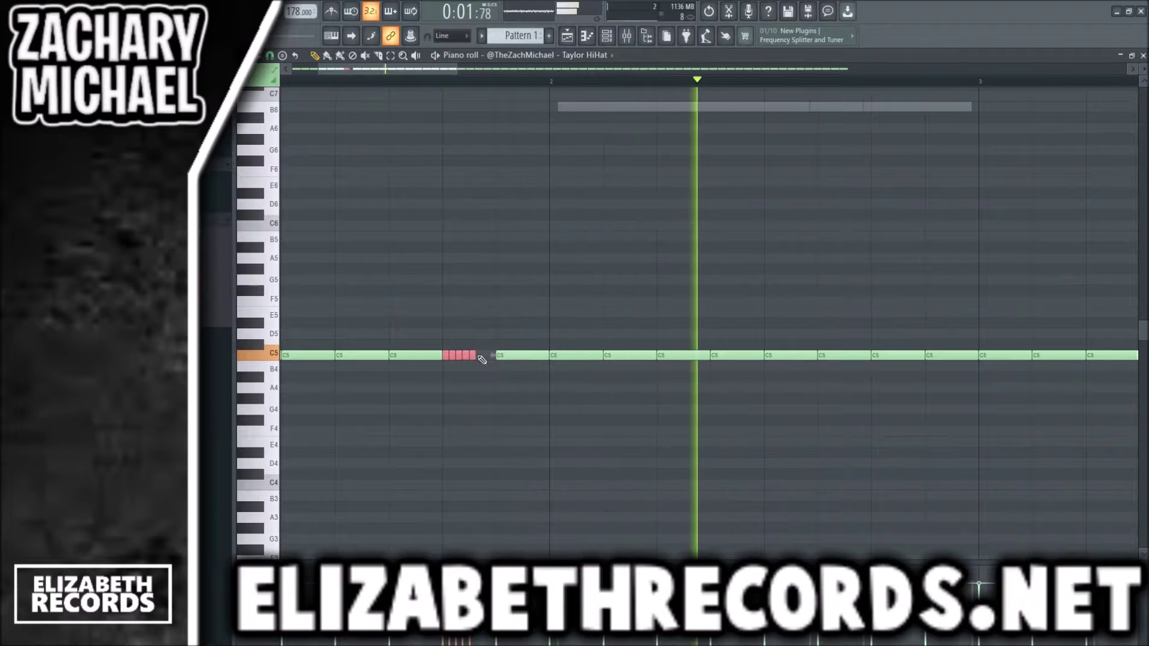
scroll(518, 305, "down", 3)
key("ctrl+z")
key("space")
key("space")
scroll(534, 283, "down", 1)
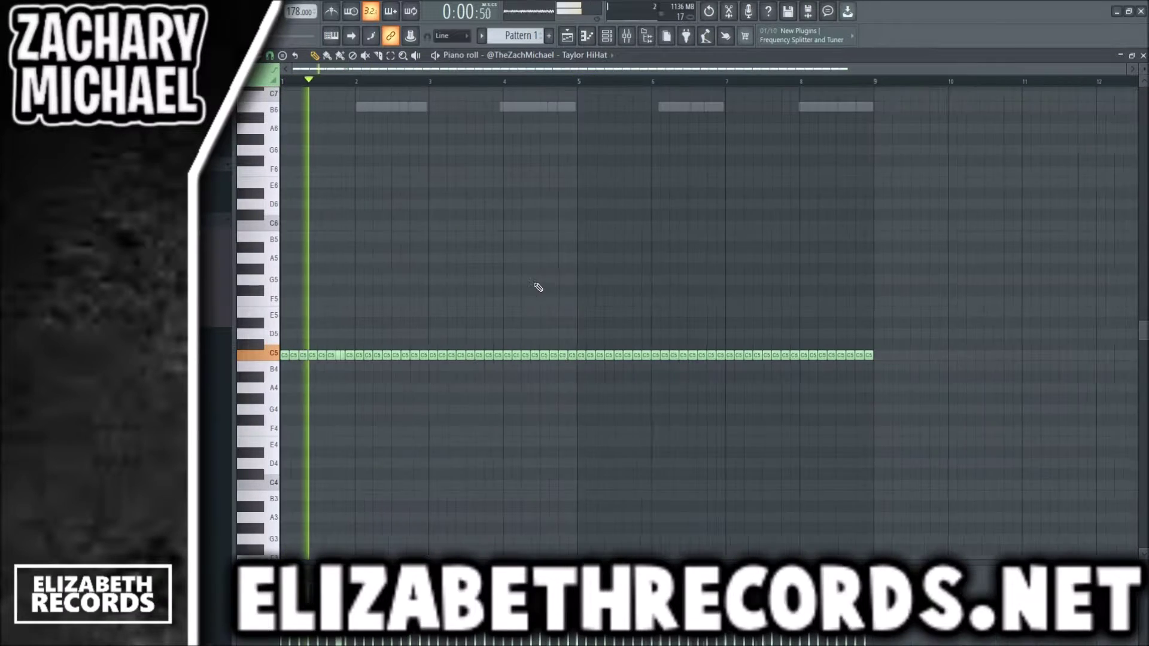
Delete the hi-hat notes from bar 3 onward and repeat the first two bars through bar 8
left_click_drag(885, 379, 436, 318)
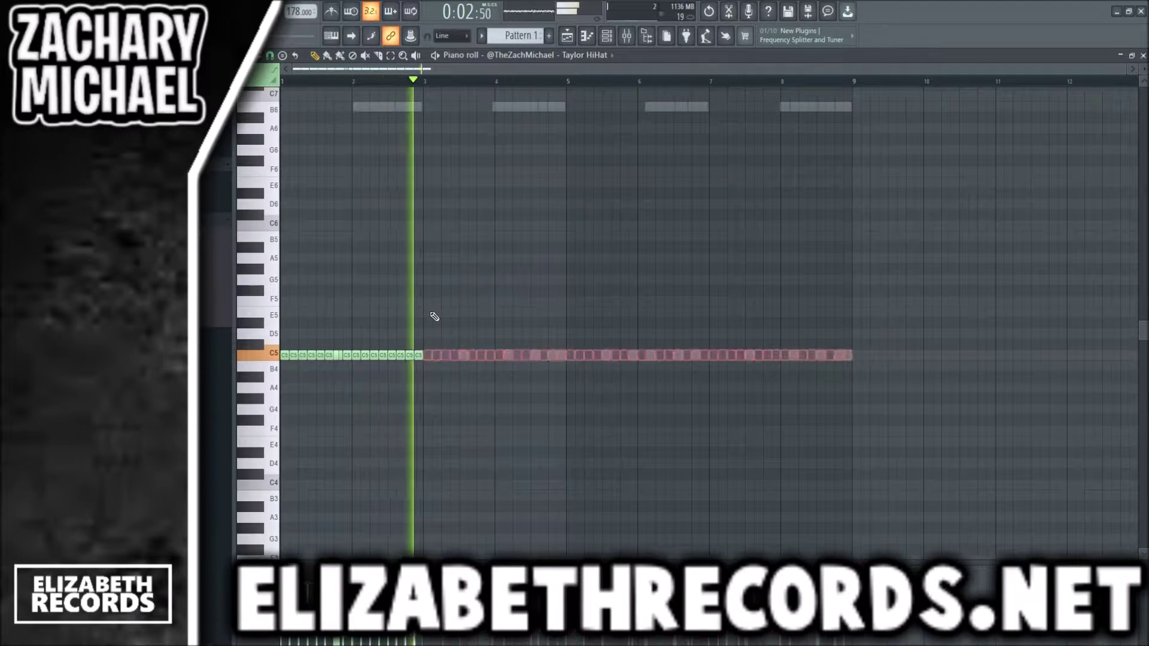
key("Delete")
key("ctrl+b")
key("ctrl+b")
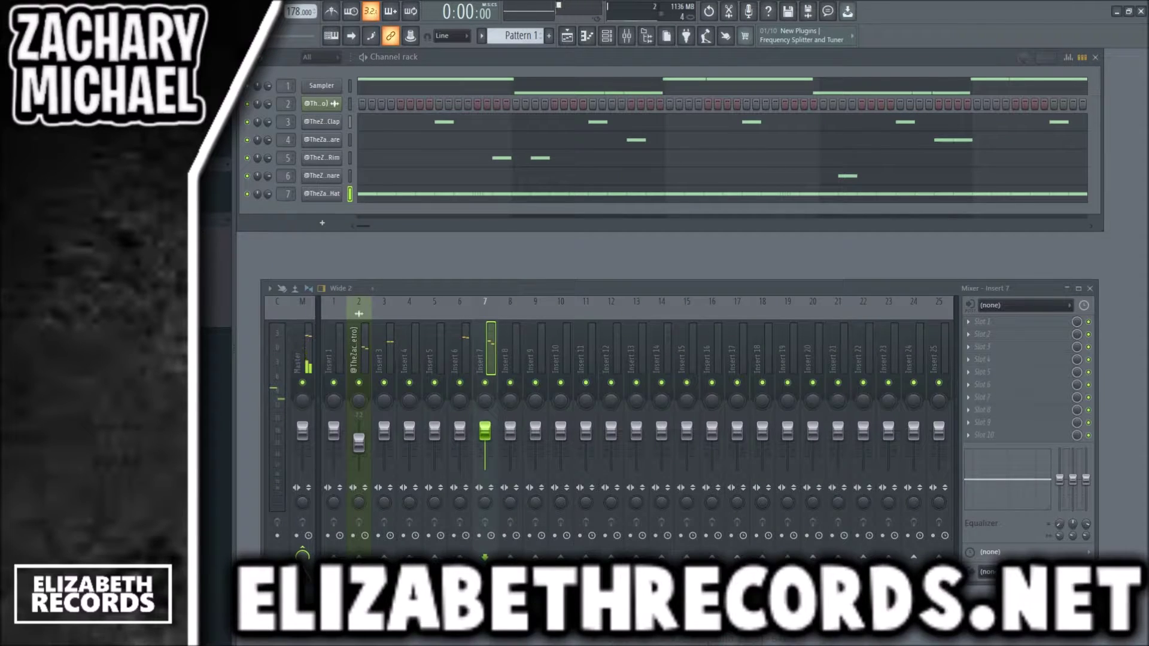
Add a second hi-hat sample as a new channel and route it to mixer track 8
left_click_drag(315, 214, 317, 214)
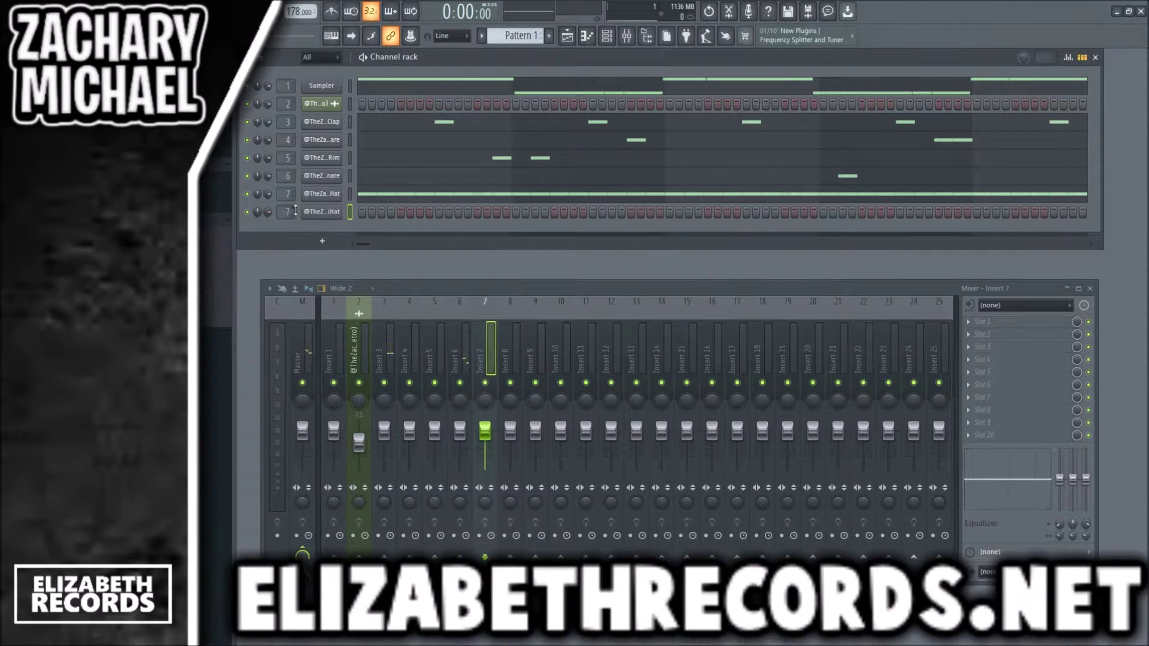
left_click(320, 212)
key("Escape")
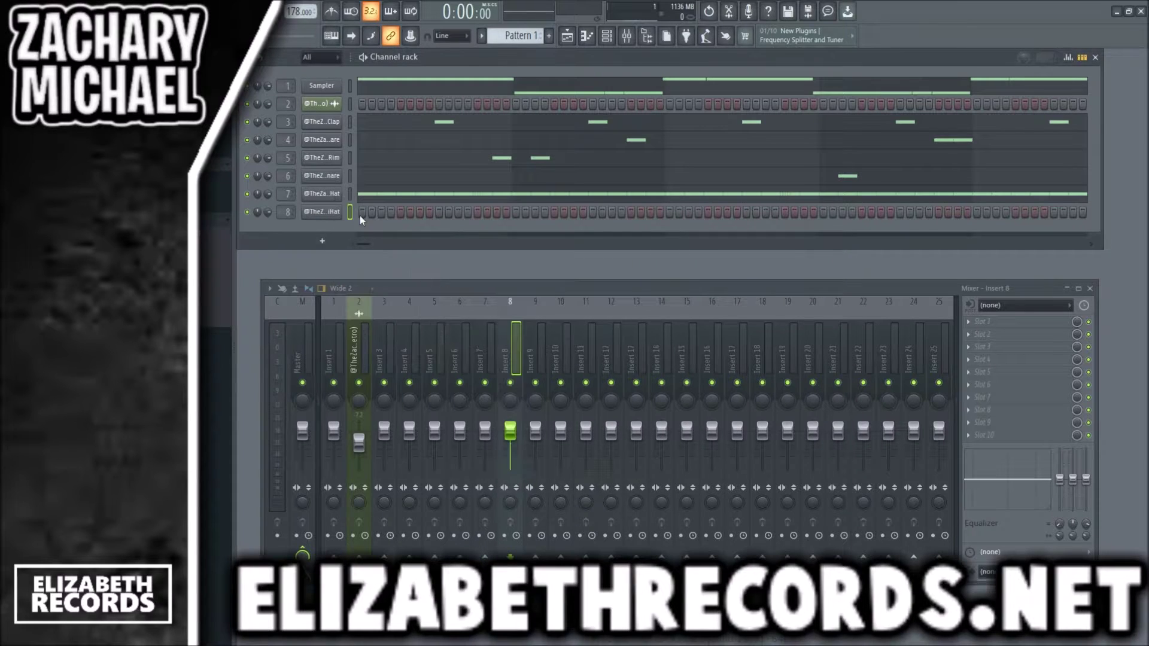
Draw a sparse four-bar Dropout HiHat pattern of end-to-end C5 notes in the piano roll and repeat it through bar 8
left_click(363, 212)
key("F7")
key("space")
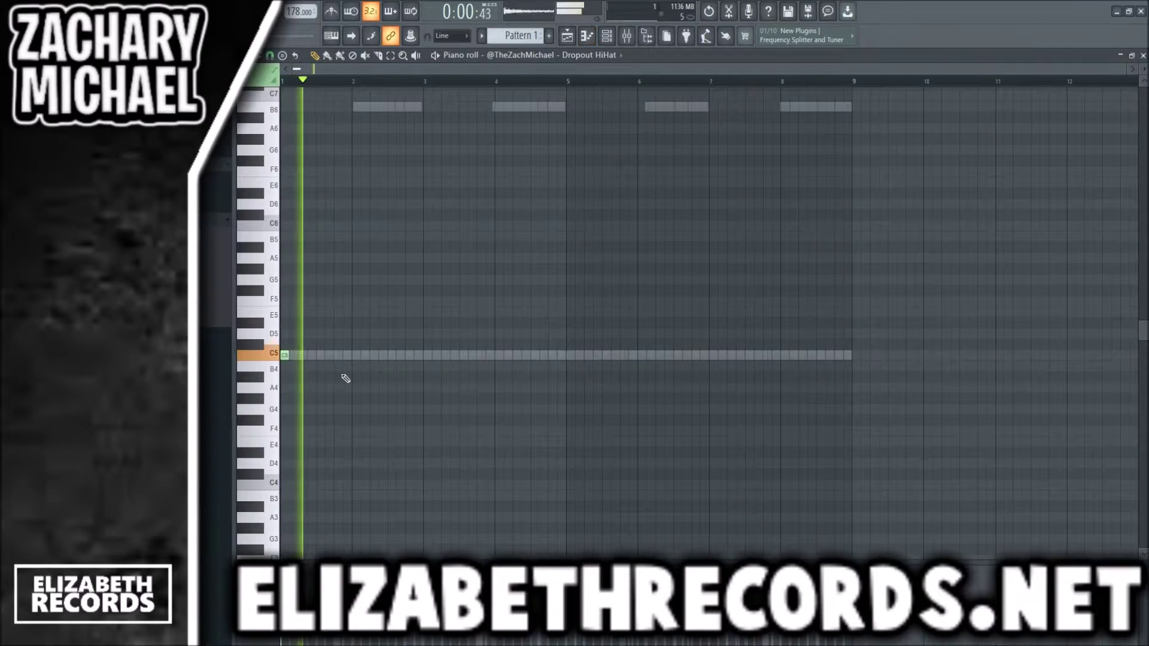
left_click(427, 356)
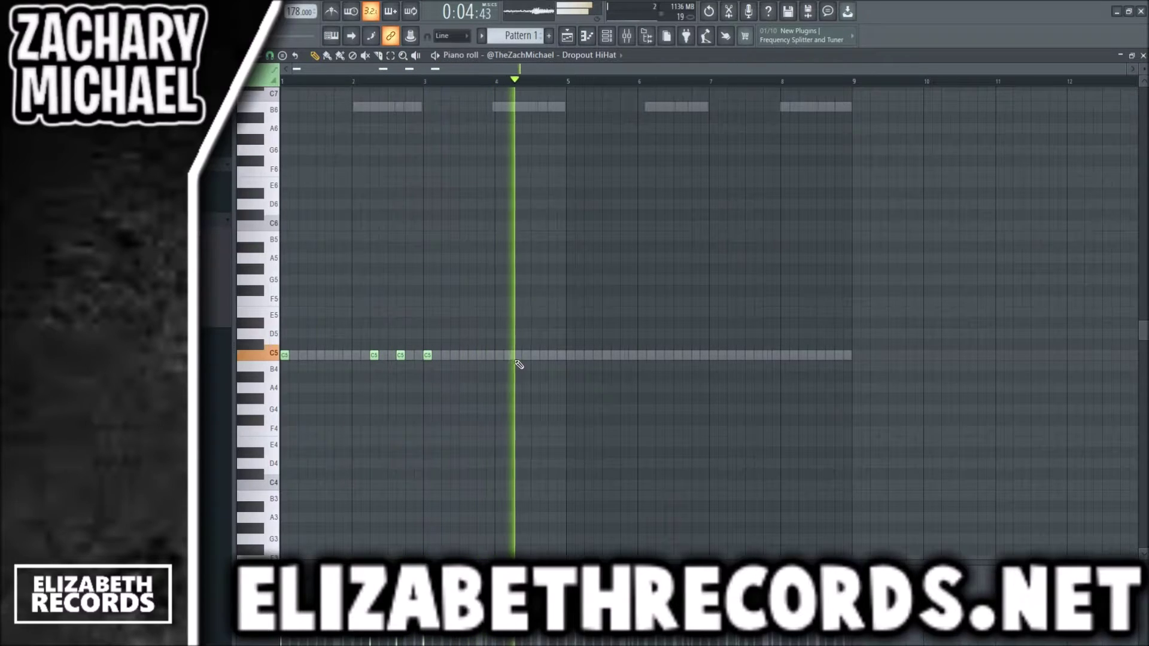
key("z")
key("z")
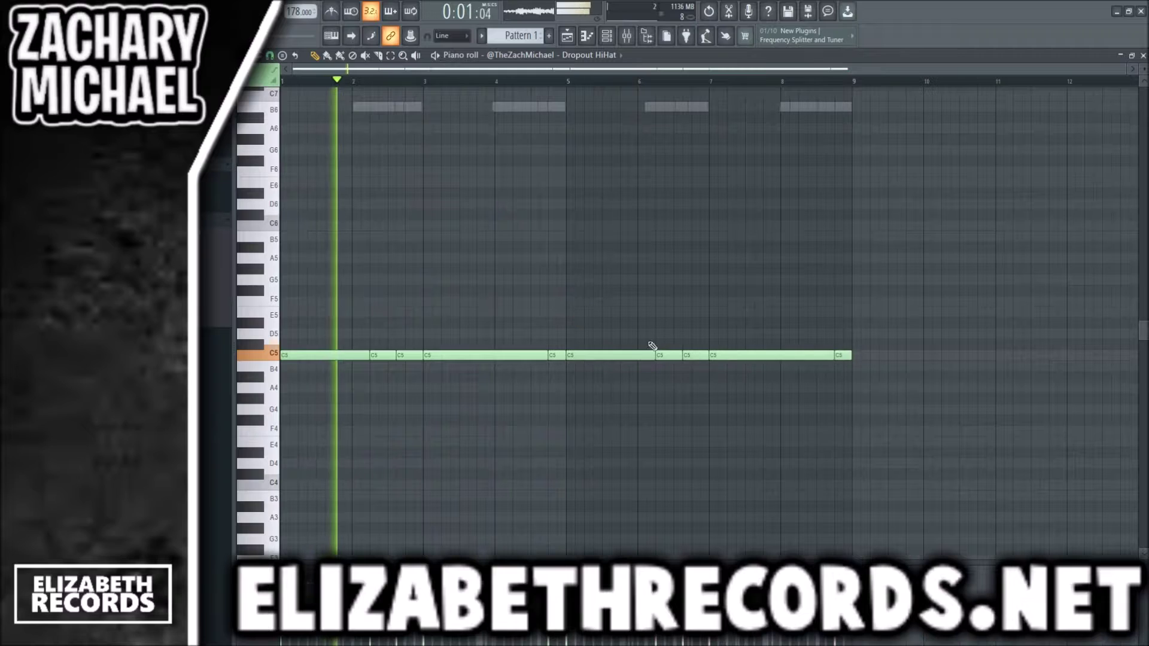
Transpose all the Dropout HiHat notes down to F4 and lower the volume of mixer track 8
key("ctrl+a")
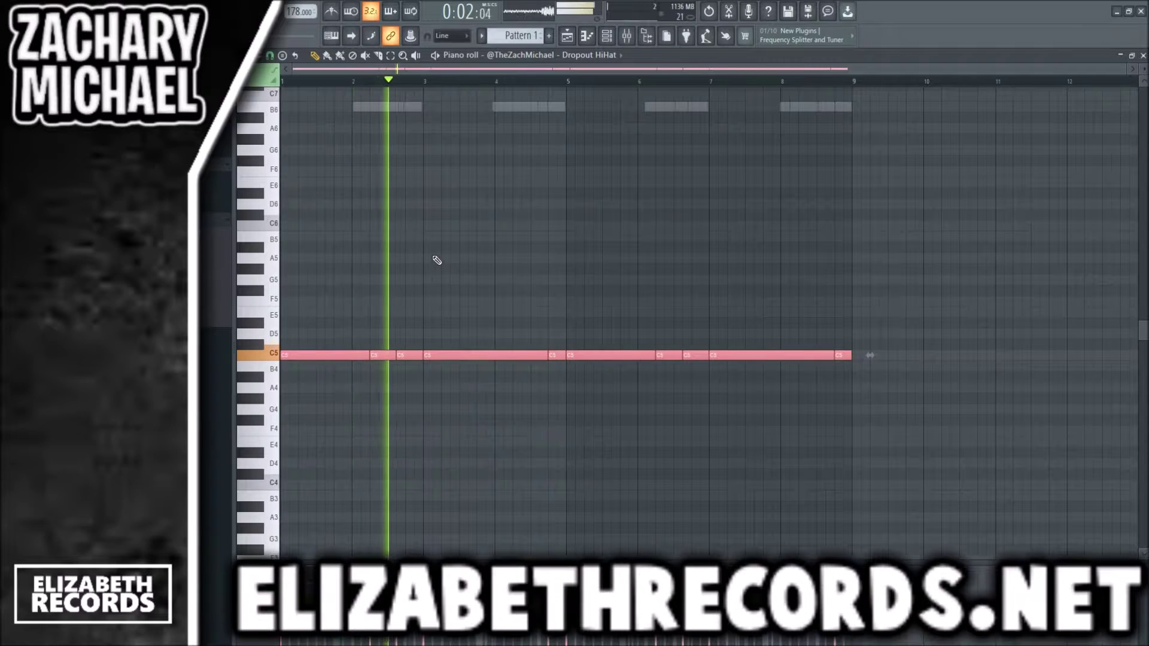
key("ctrl+d")
key("Down")
key("Down")
key("Down")
key("space")
key("space")
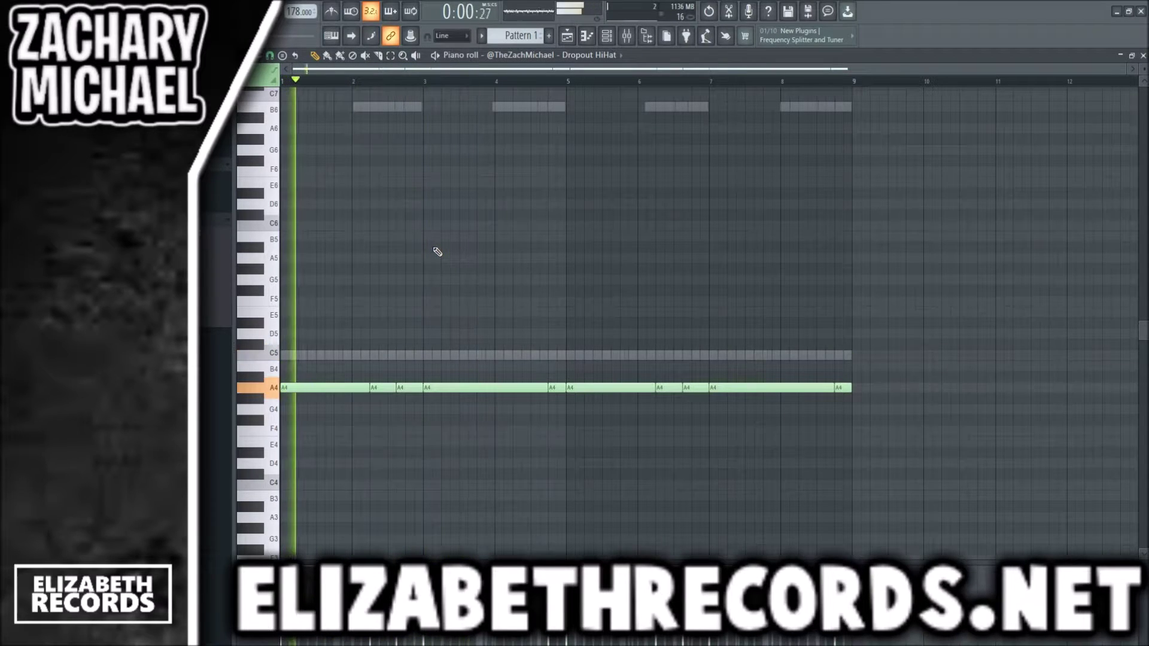
key("shift+Down")
key("shift+Down")
key("space")
key("space")
key("shift+Down")
key("shift+Down")
key("space")
key("space")
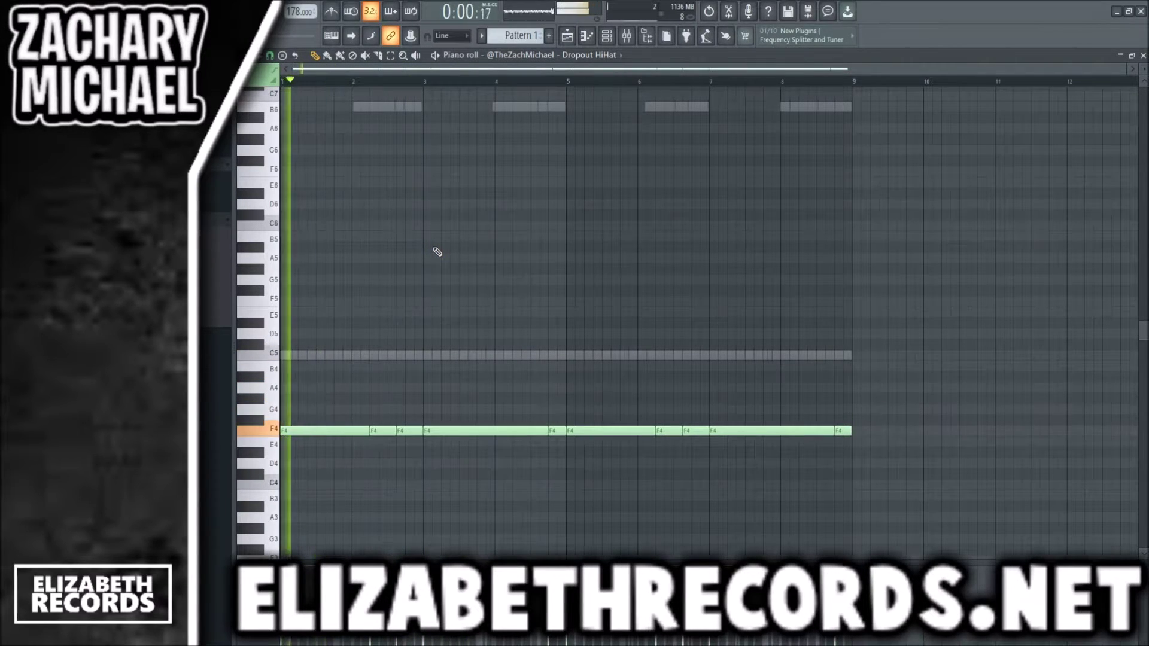
key("F7")
left_click_drag(517, 432, 519, 442)
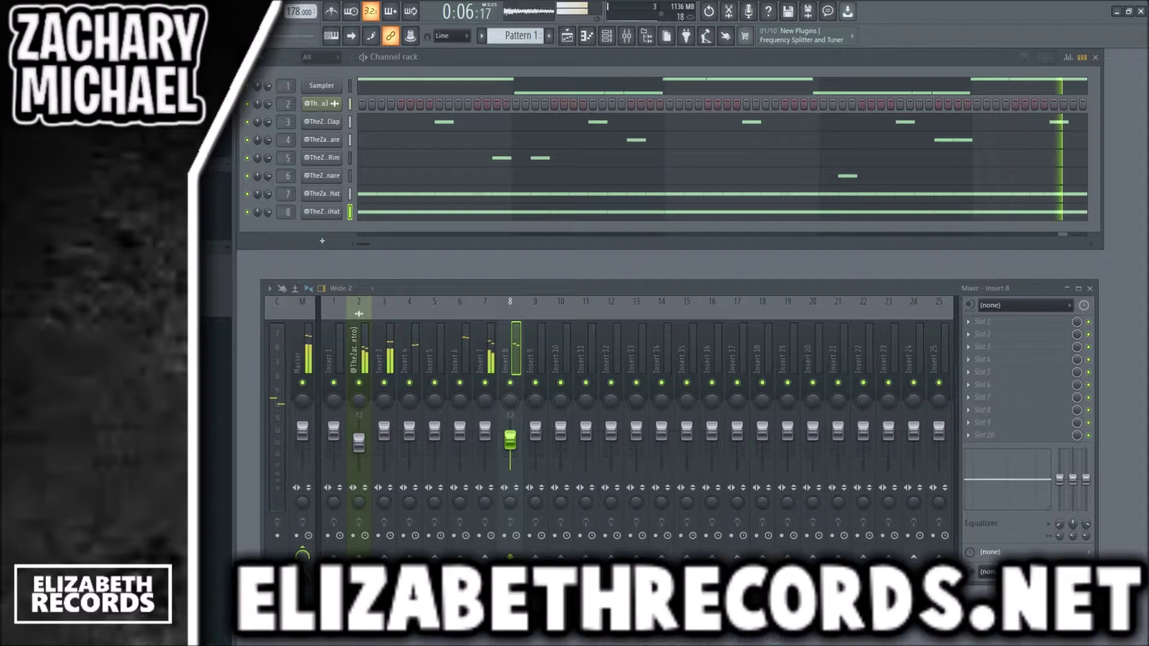
Add the Woah Woah OpenHat sample as a new channel routed to mixer track 9 and bring up its piano roll
left_click_drag(297, 235, 299, 235)
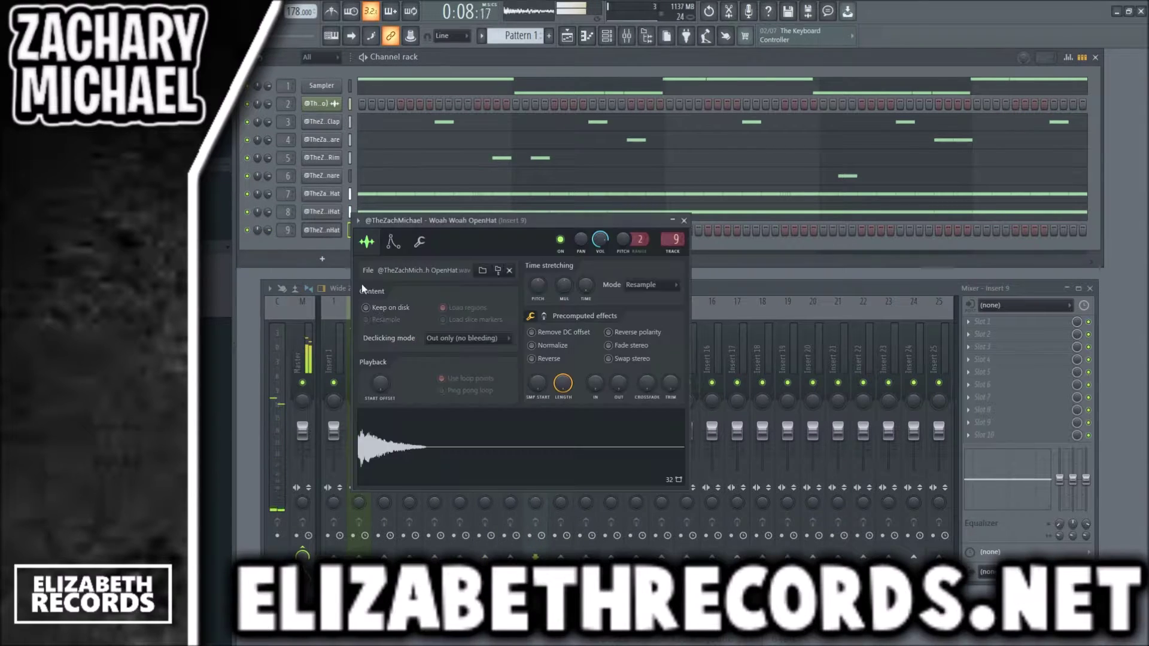
left_click(336, 231)
left_click(363, 230)
left_click(340, 231)
key("F7")
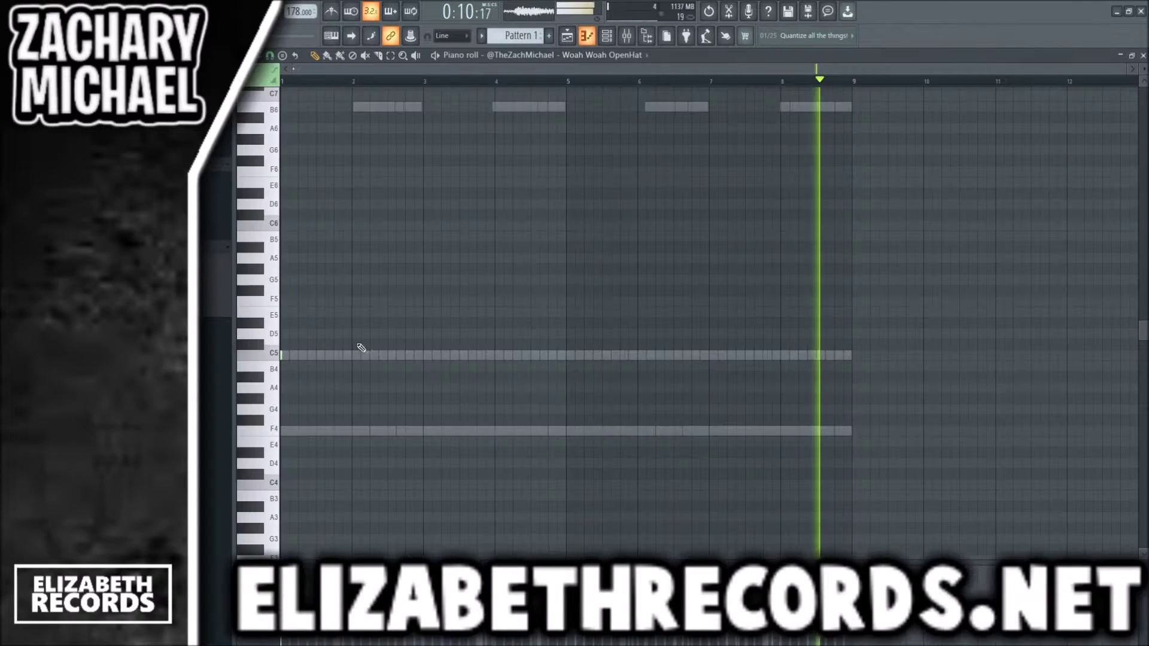
Place two open-hat notes on C5, starting at bars 1 and 5 and each lasting four bars
left_click(399, 258)
right_click(400, 259)
left_click(569, 355)
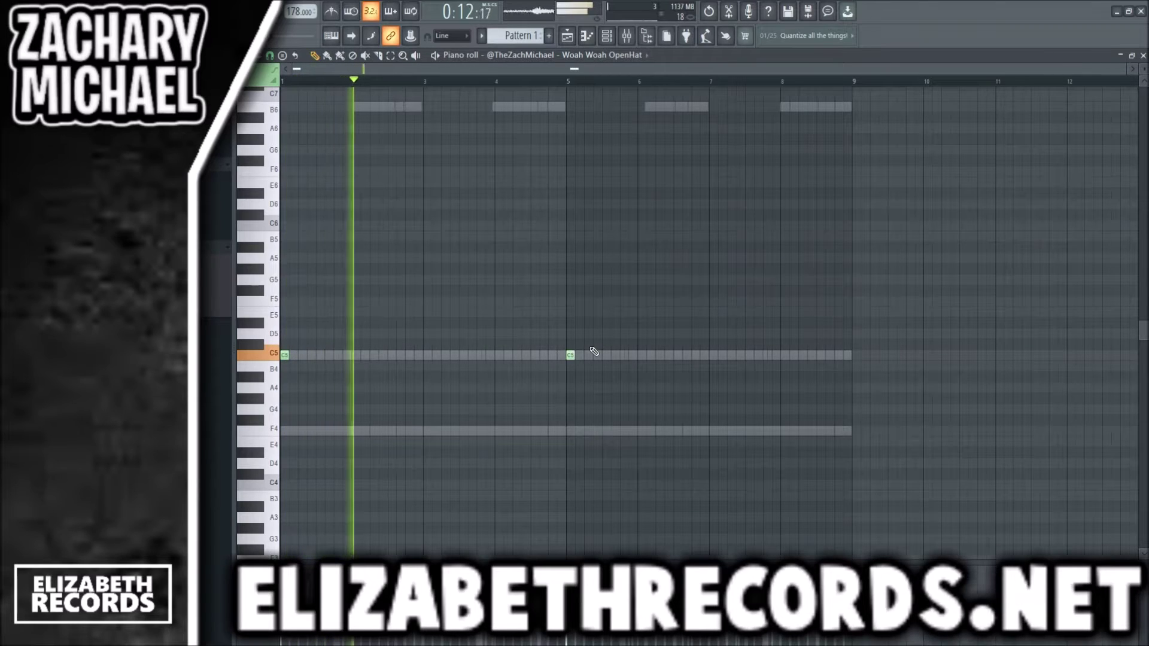
key("ctrl+l")
right_click(572, 356)
left_click(572, 356)
key("ctrl+a")
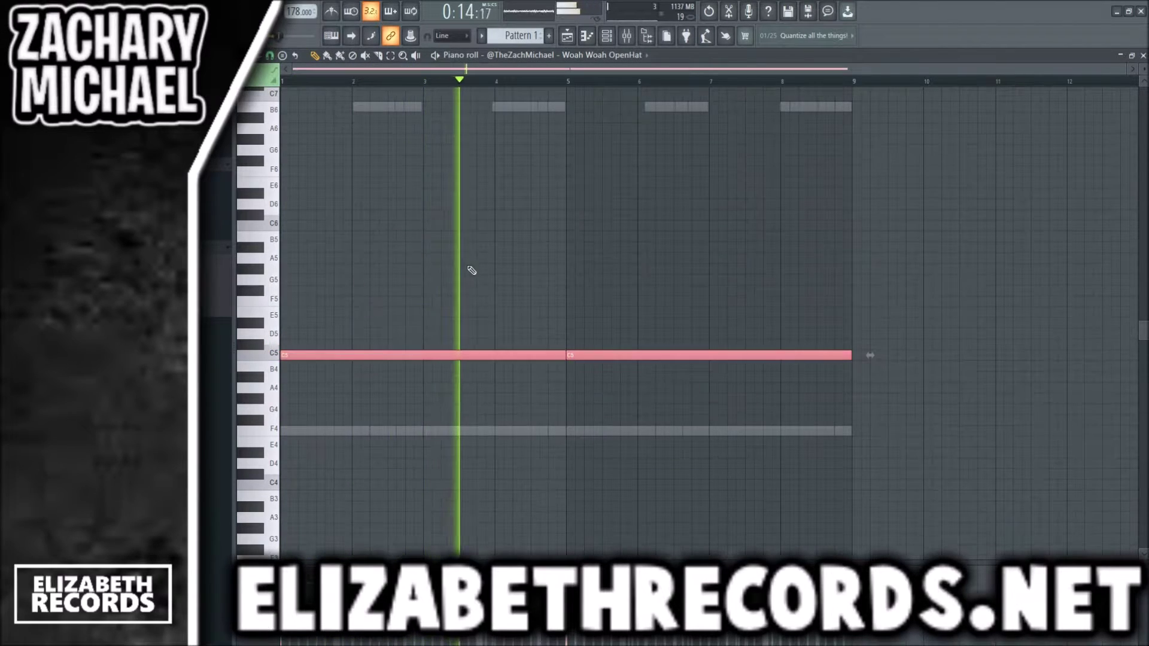
key("ctrl+d")
Close the open hat's sample settings and slightly lower the volume of mixer track 9
key("F7")
key("F6")
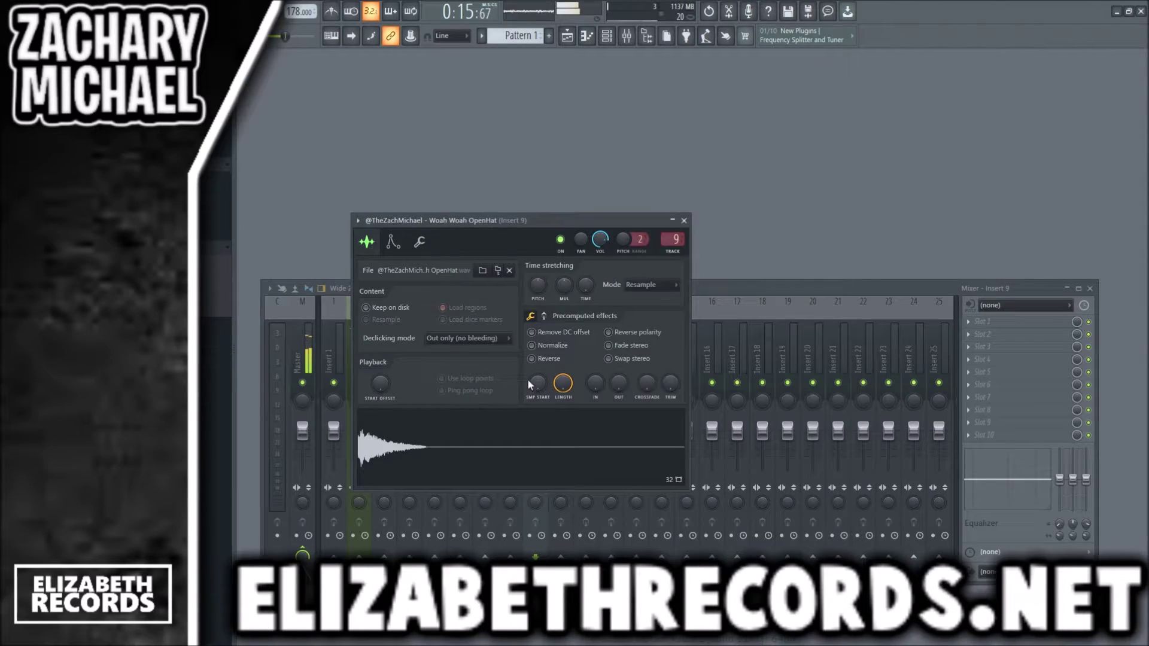
left_click(684, 221)
key("F6")
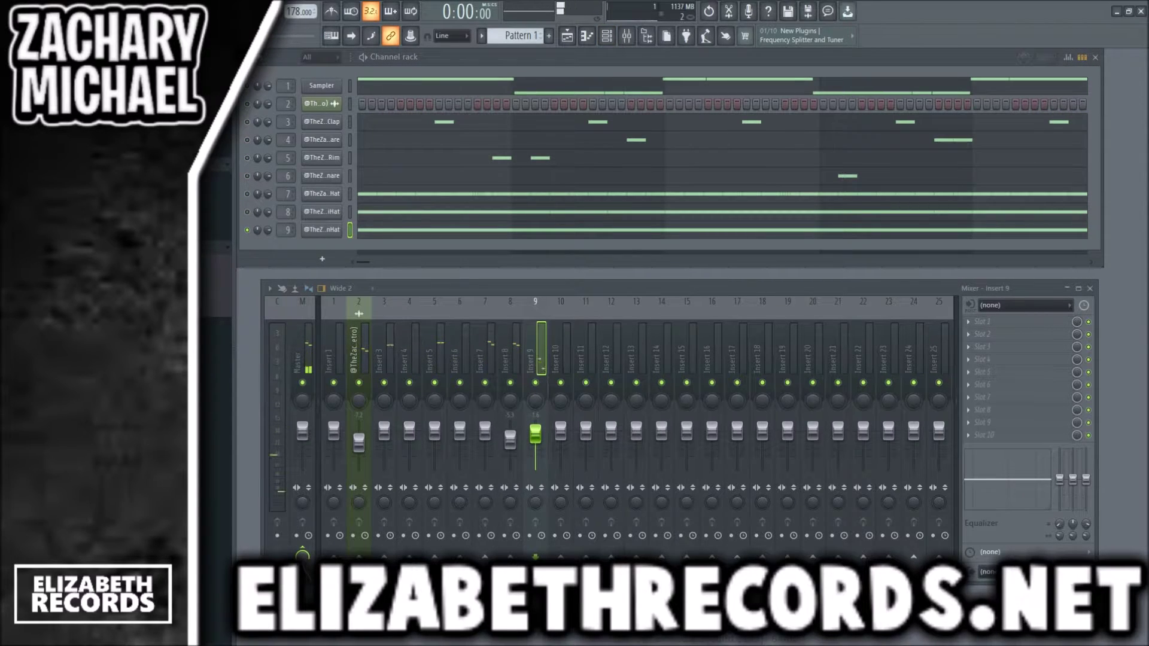
Swap the open-hat sample for Caution OpenHat and transpose its two notes down to A4
left_click(359, 229)
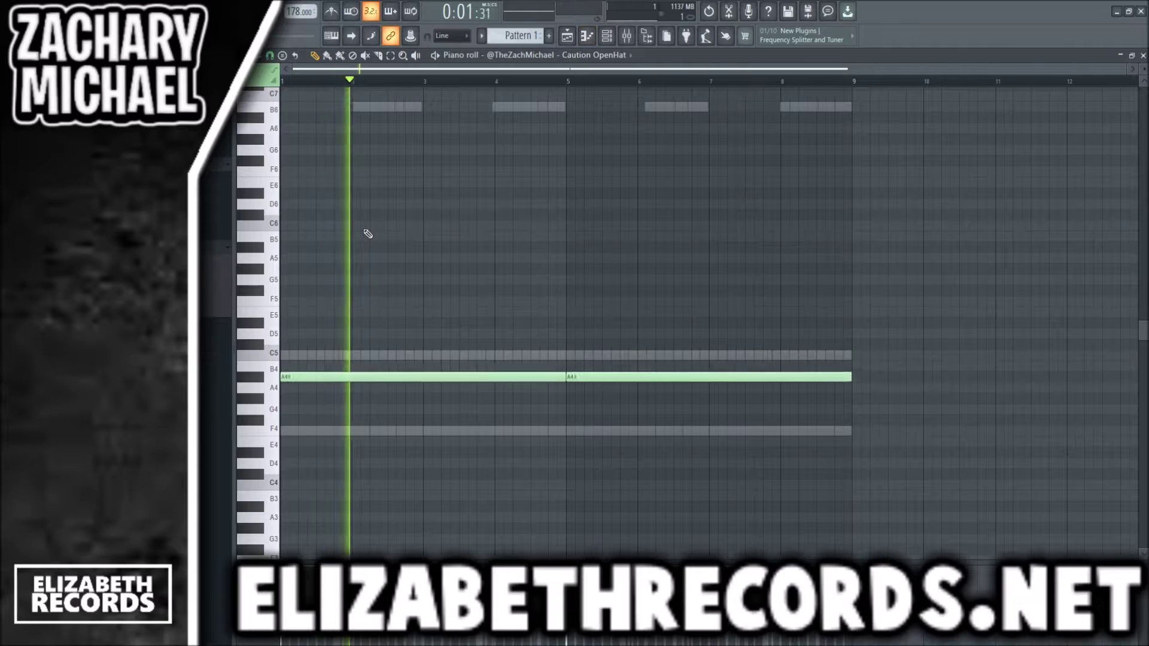
key("space")
key("F7")
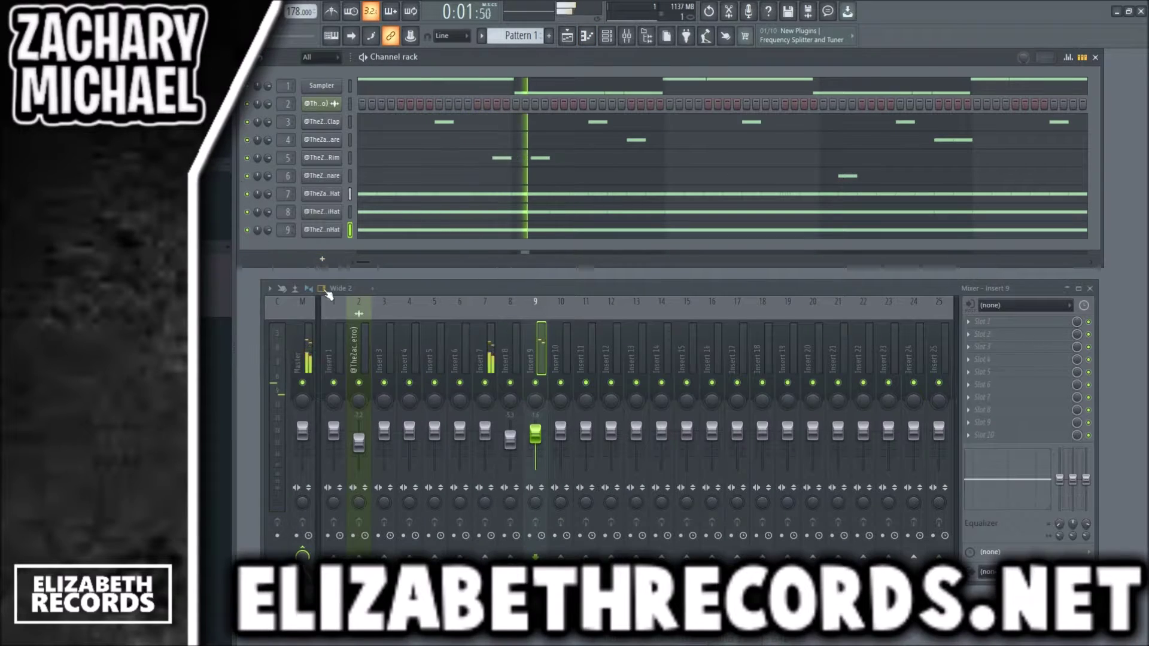
key("space")
key("space")
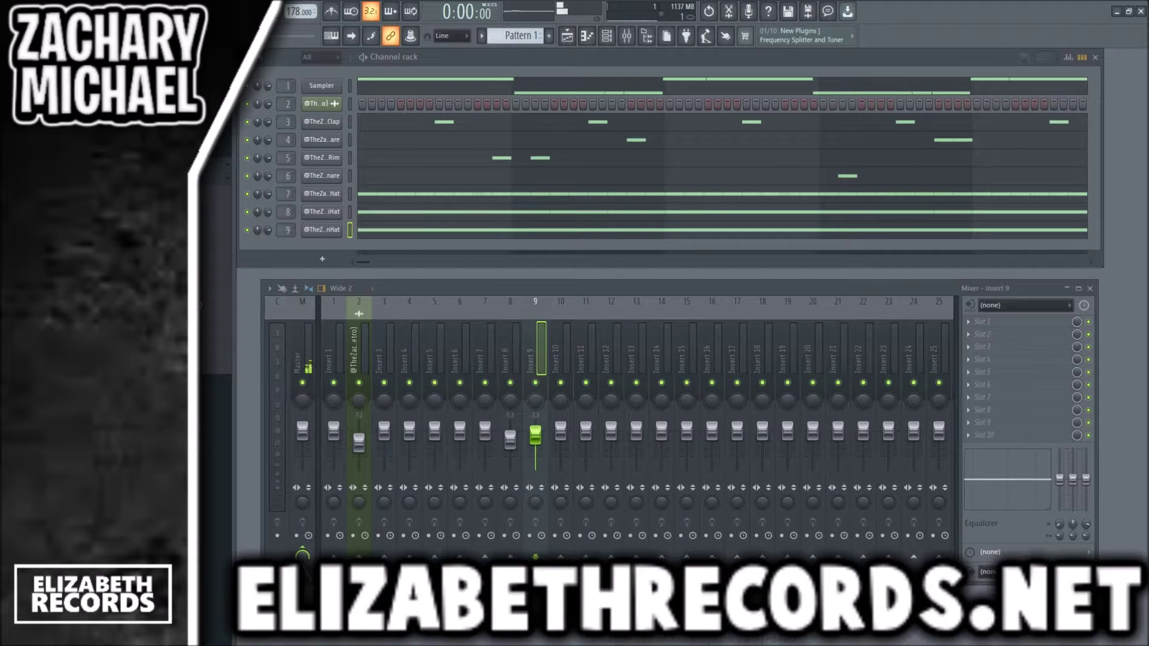
Add the Gotta 808 (C) sample as a new channel and route it to mixer track 10
left_click_drag(294, 249, 292, 248)
scroll(289, 247, "up", 10)
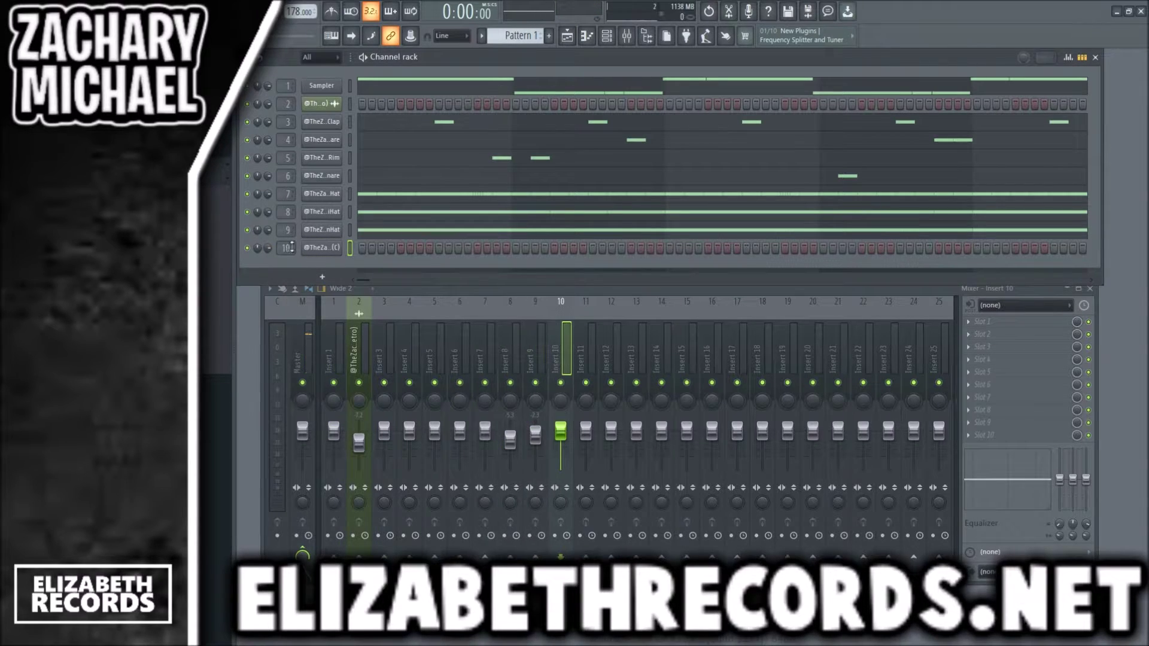
left_click(322, 247)
left_click(310, 134)
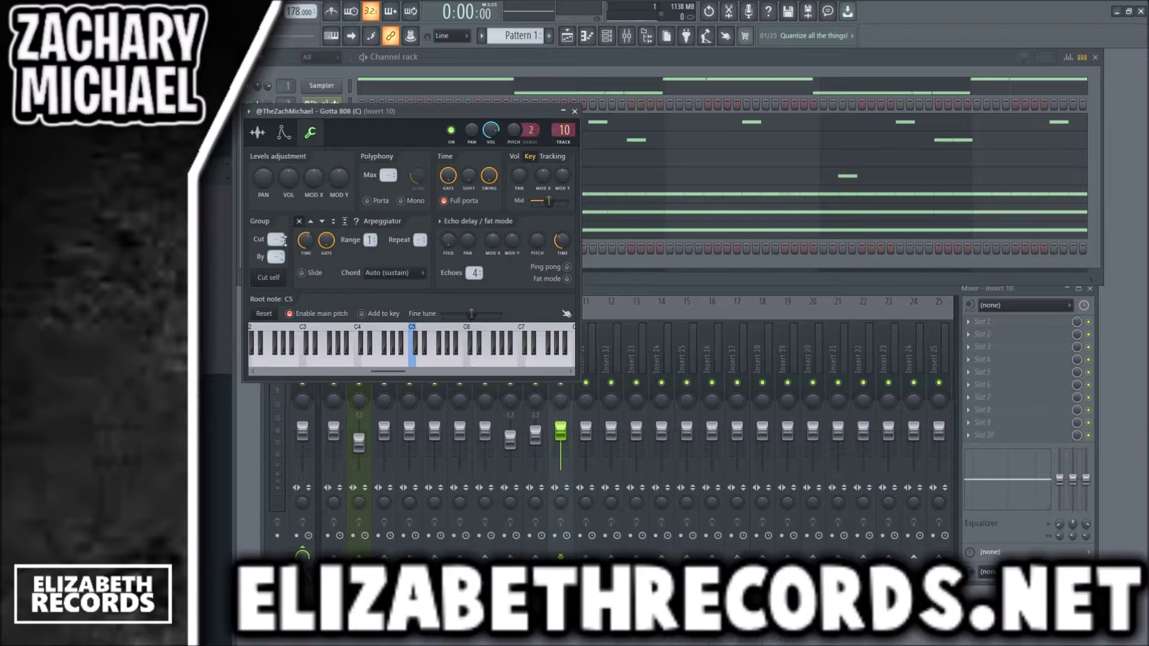
left_click(258, 134)
key("Escape")
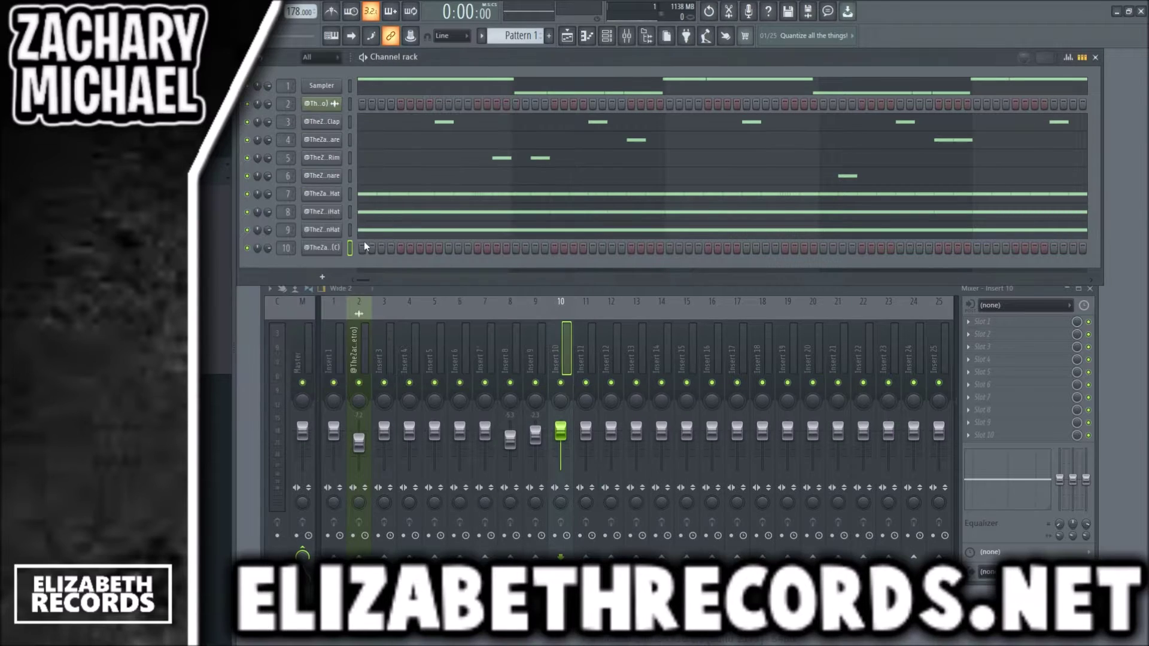
Place 808 hits on steps 1, 7, 33, 39, 45 and 53 while the pattern plays
left_click(419, 249)
key("space")
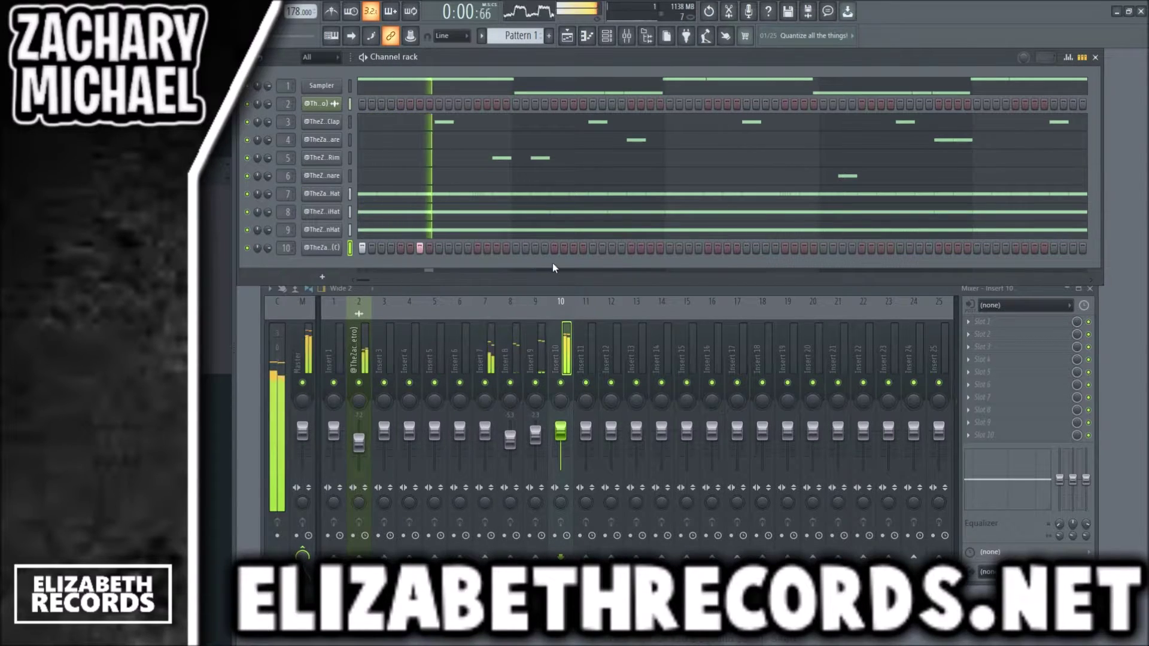
left_click(670, 249)
left_click(726, 249)
left_click(785, 249)
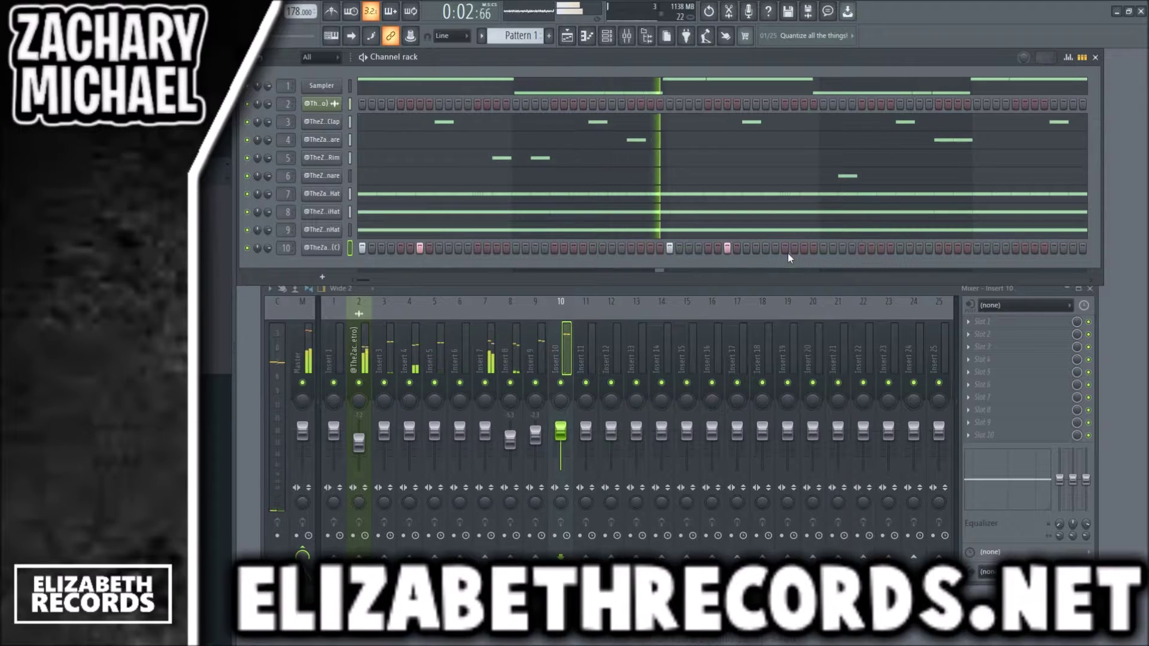
left_click(859, 249)
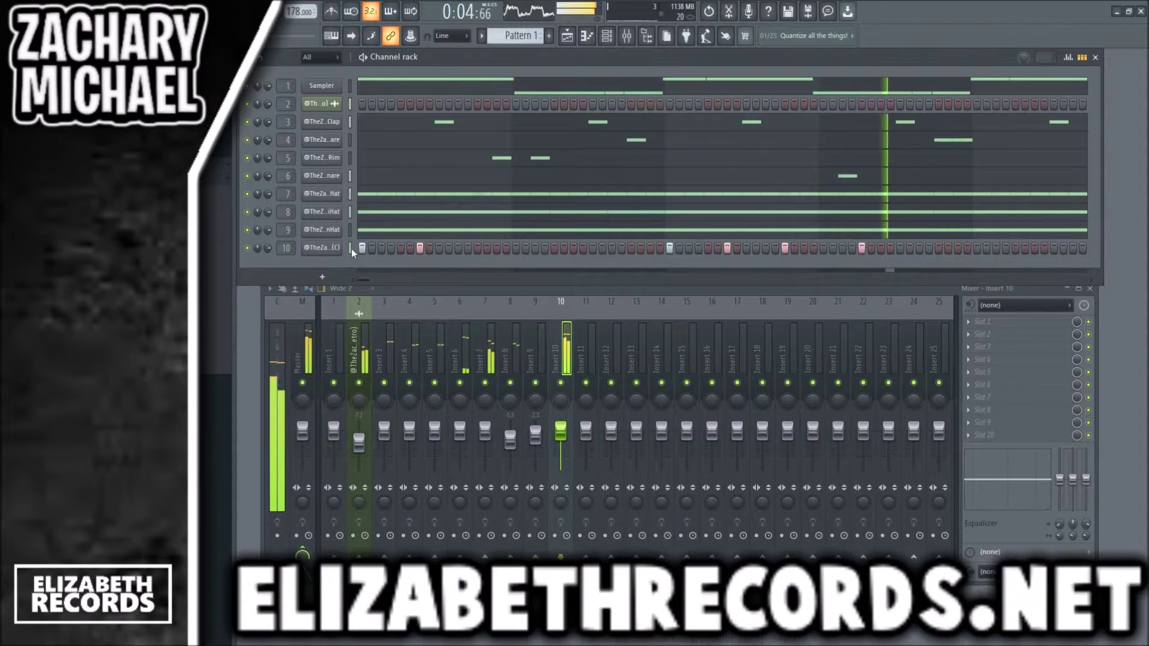
Remove the 808 hit on step 53 and lengthen the remaining notes end to end through bar 4
key("F7")
key("space")
key("space")
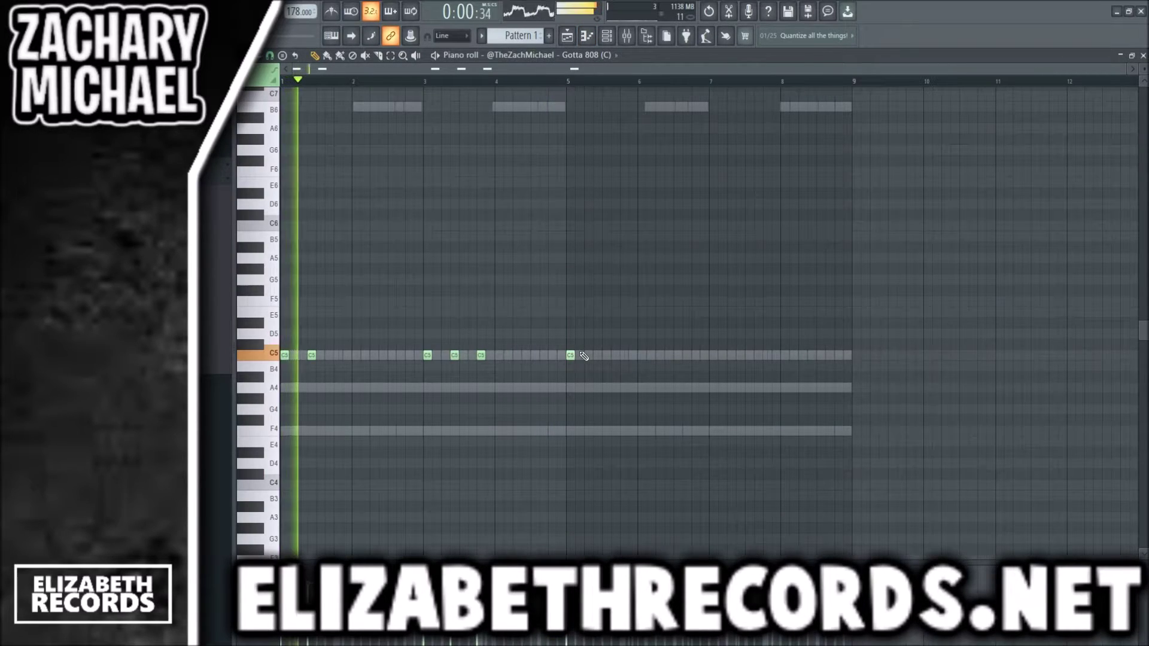
key("ctrl+l")
right_click(571, 356)
Transpose the 808 notes up to E7 to match the melody and move the last one down to B6
scroll(567, 325, "up", 5)
key("ctrl+Up")
key("ctrl+Up")
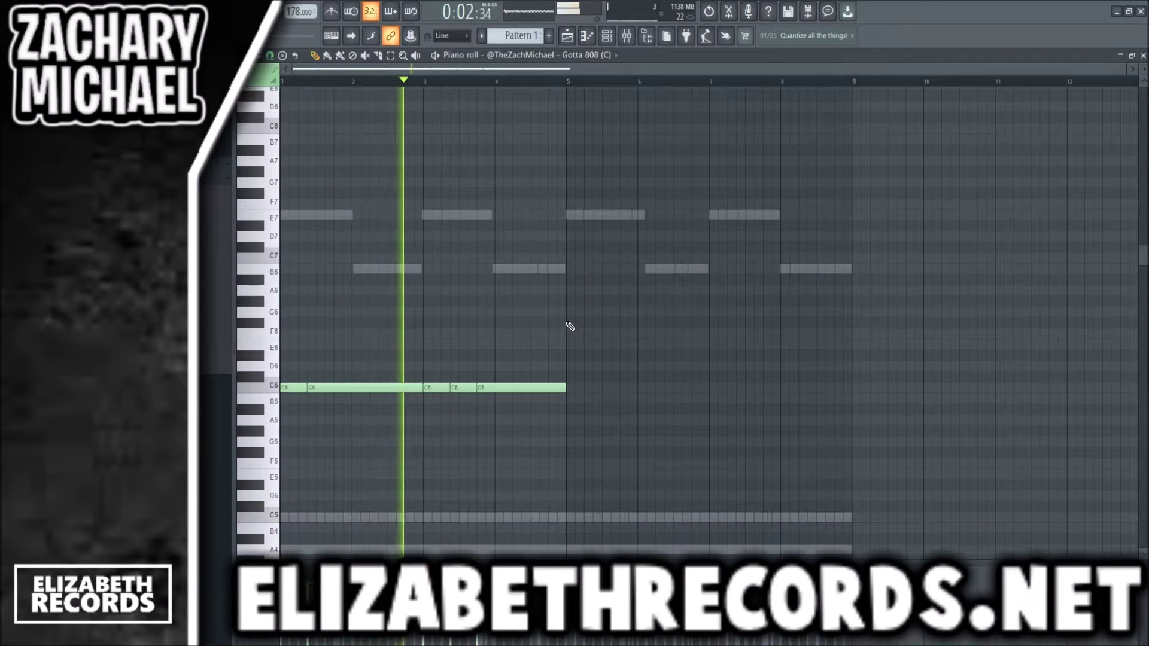
key("Up")
key("Up")
key("Up")
key("Up")
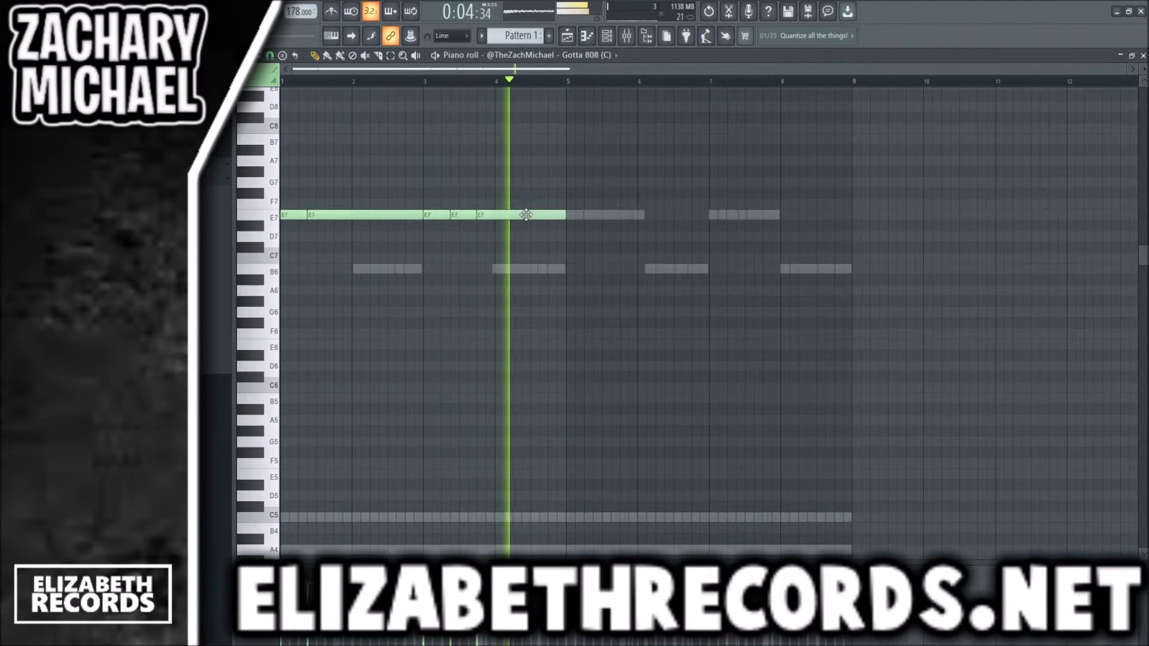
left_click_drag(525, 215, 528, 270)
key("space")
Repeat the four-bar 808 pattern through bar 8 and lower its E7 notes to E5 and its B6 notes to B5
key("ctrl+b")
left_click_drag(738, 231, 262, 167)
key("ctrl+Down")
left_click(420, 161, "ctrl")
key("ctrl+Down")
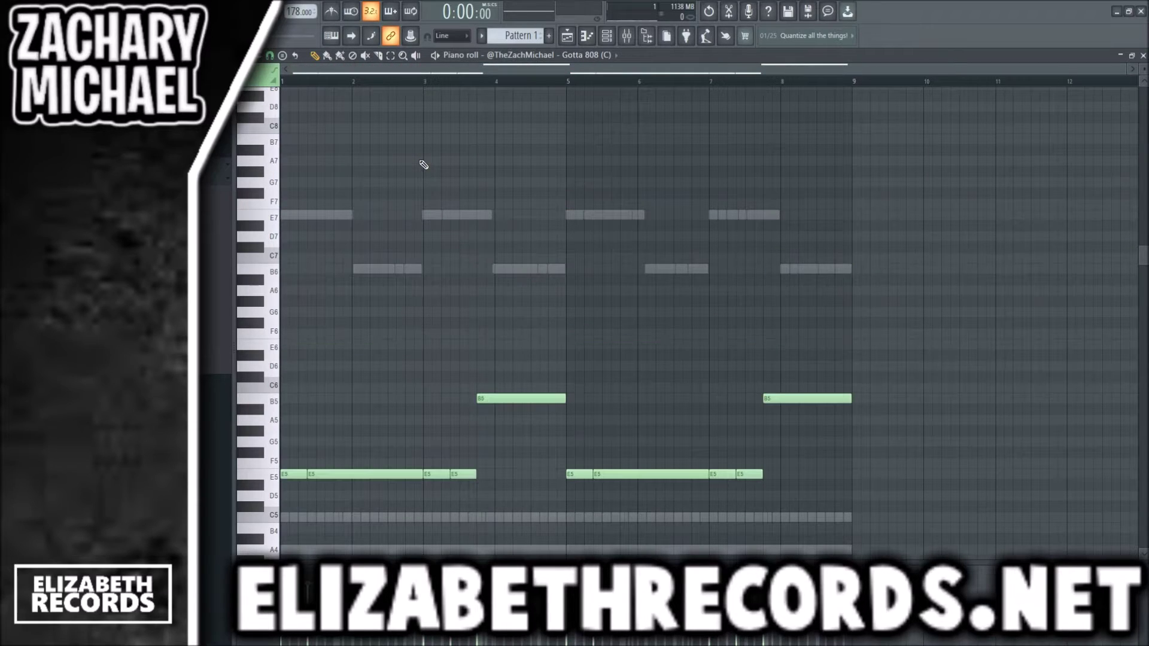
Play the pattern and lower the 808's volume on mixer track 10
key("space")
scroll(479, 209, "down", 2)
key("Escape")
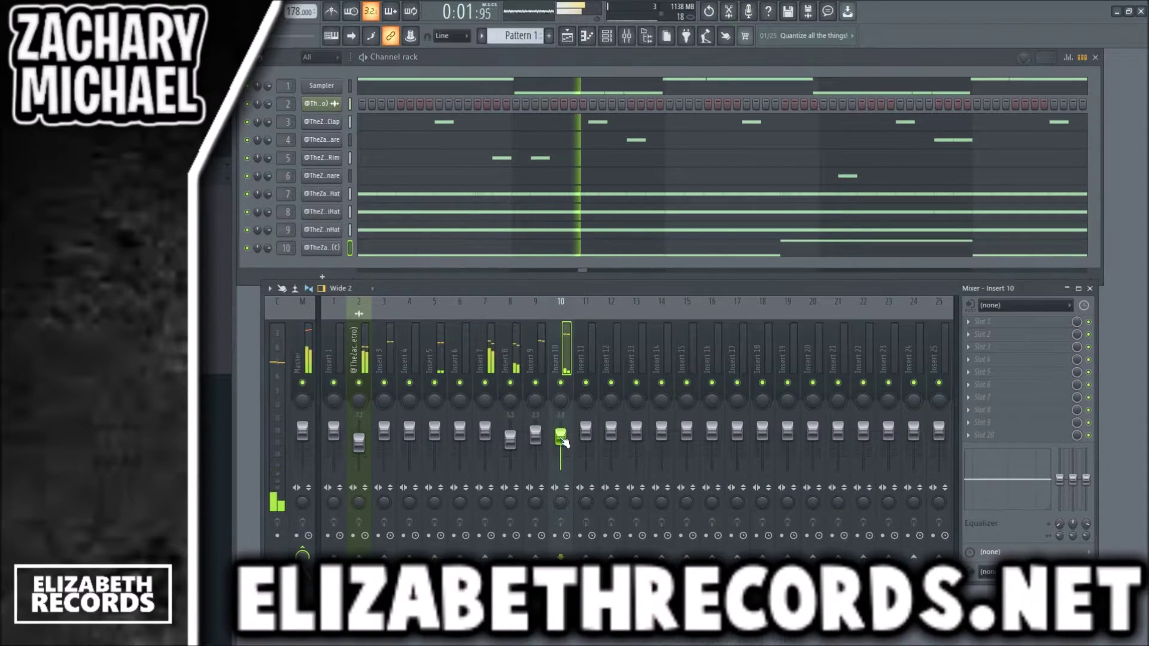
key("space")
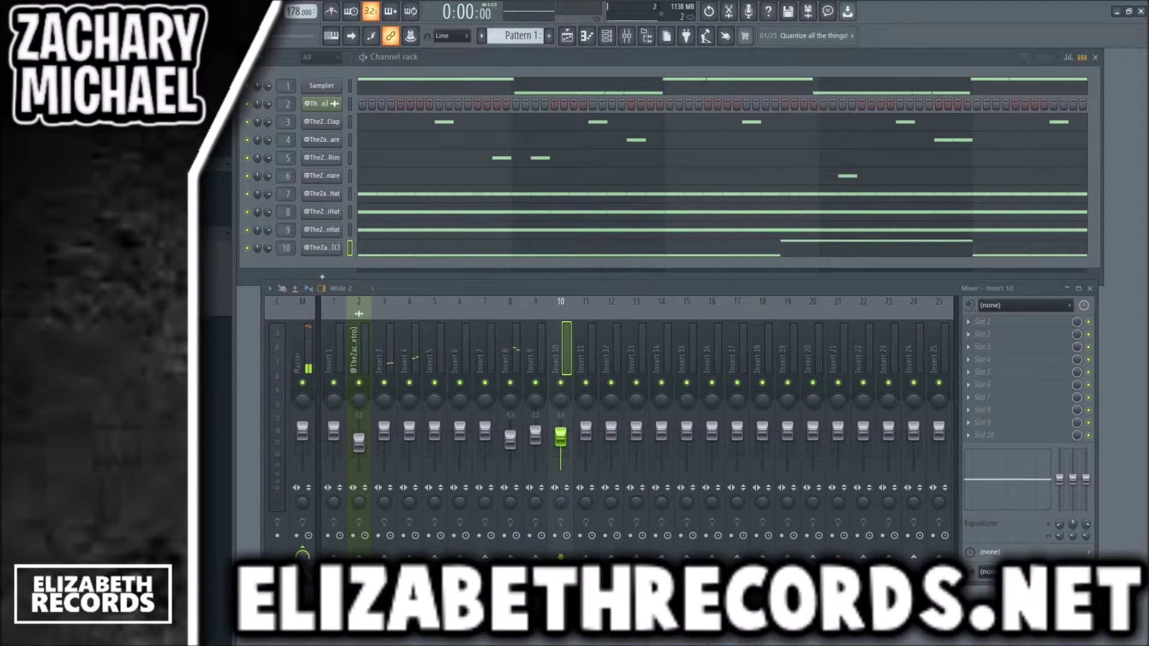
Add the Be Gone Kick sample as a new channel and route it to mixer track 11
left_click_drag(305, 263, 303, 264)
left_click_drag(286, 266, 287, 243)
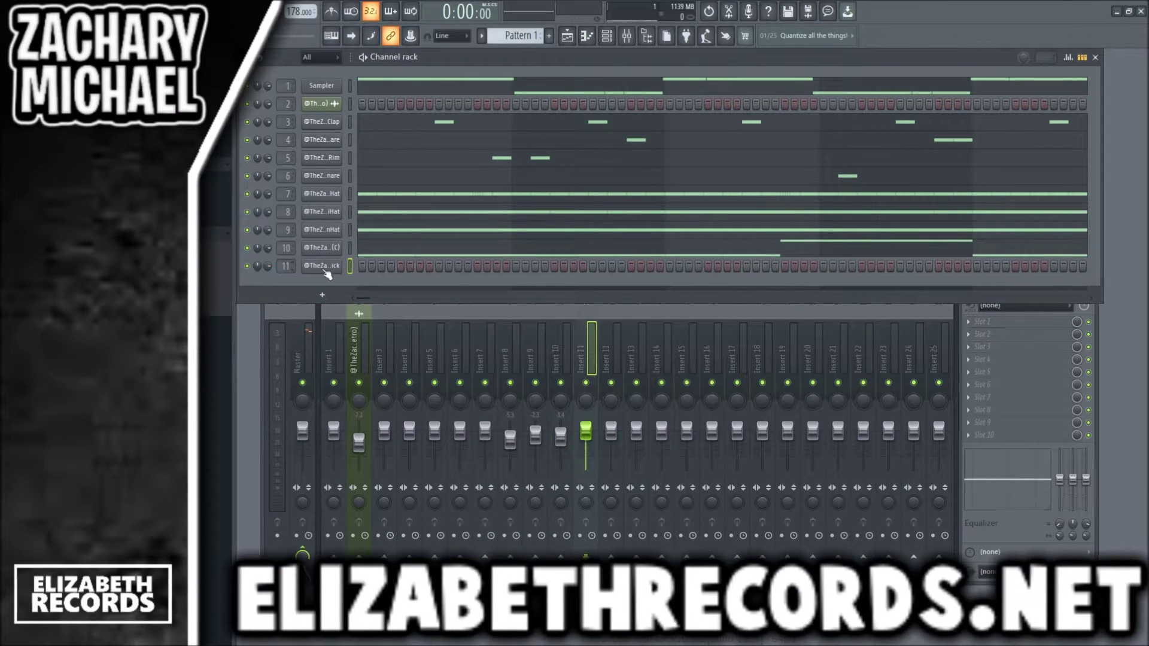
left_click(324, 269)
left_click_drag(576, 290, 576, 278)
key("Escape")
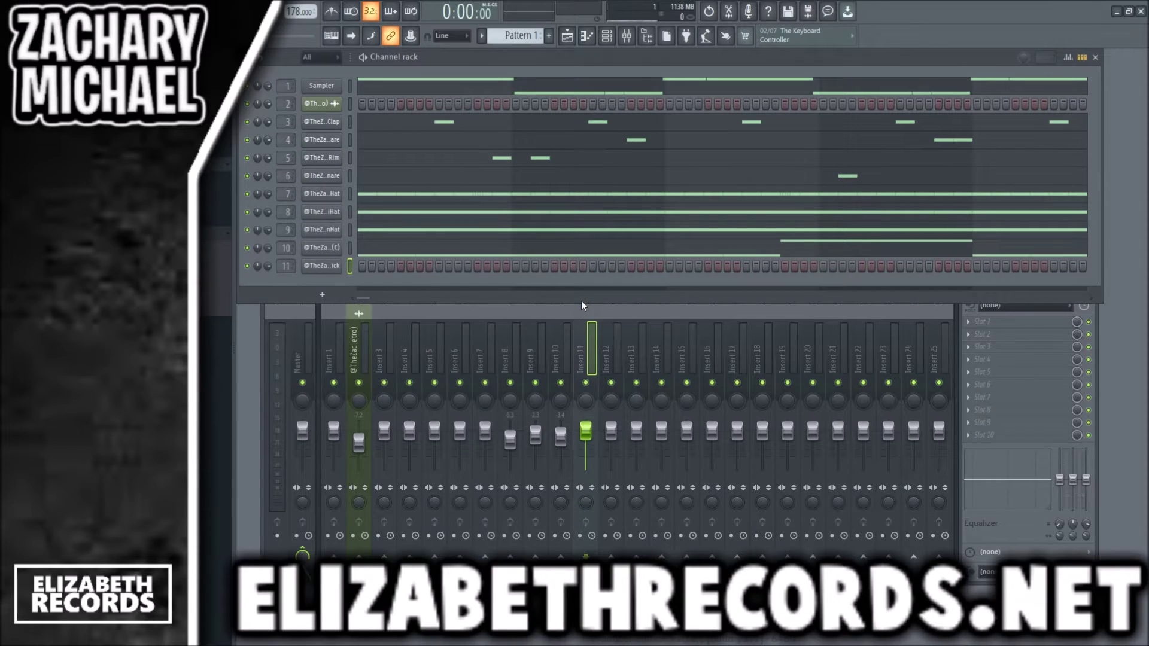
Copy the 808's notes to the Be Gone Kick channel and put them all on C5
left_click(349, 249)
key("ctrl+x")
key("ctrl+v")
key("ctrl+v")
left_click(362, 265)
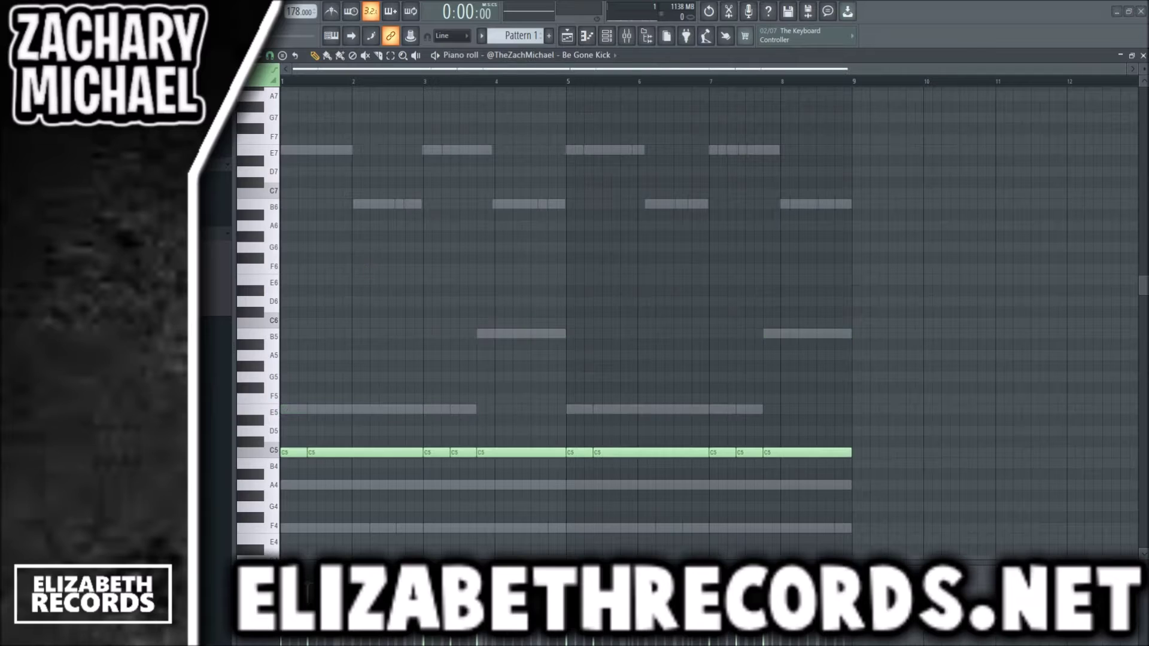
key("ctrl+a")
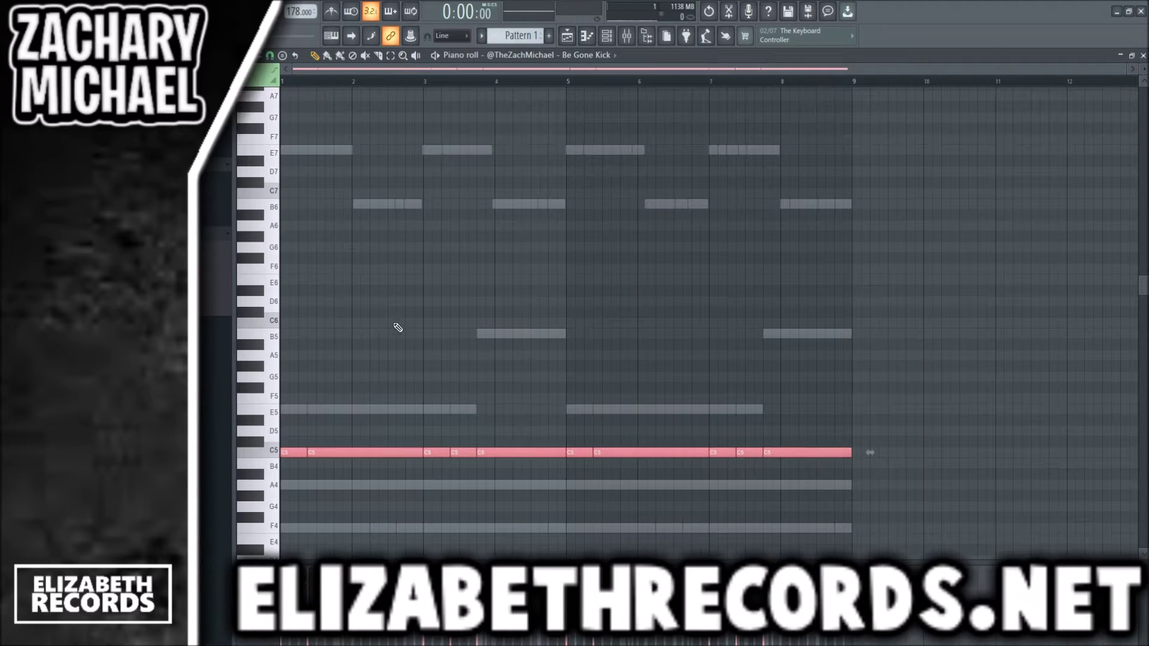